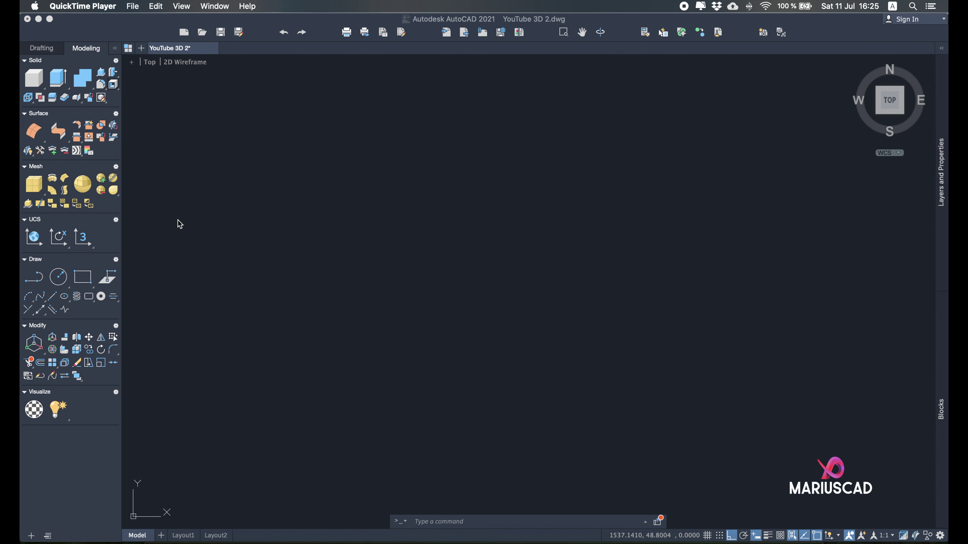
- Draw a 175 by 50 rectangle as the outline of the base plate
{"action": "left_click", "coordinate": [84, 283]}
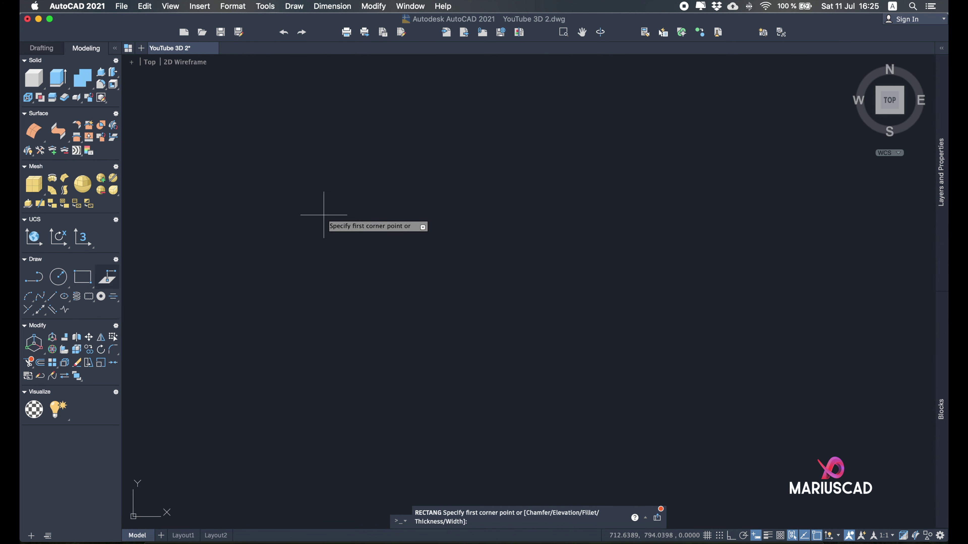
{"action": "left_click", "coordinate": [309, 235]}
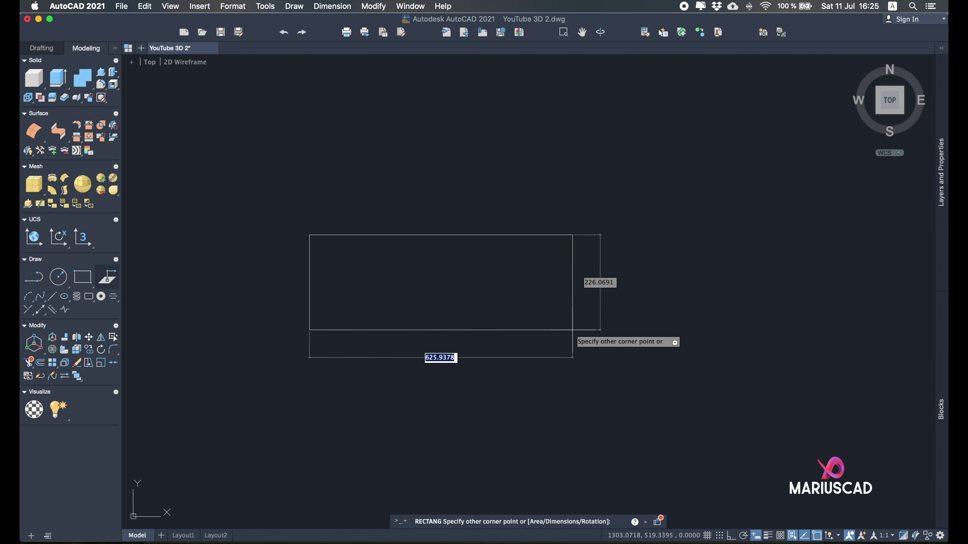
{"action": "type", "text": "175"}
{"action": "key", "text": "Tab"}
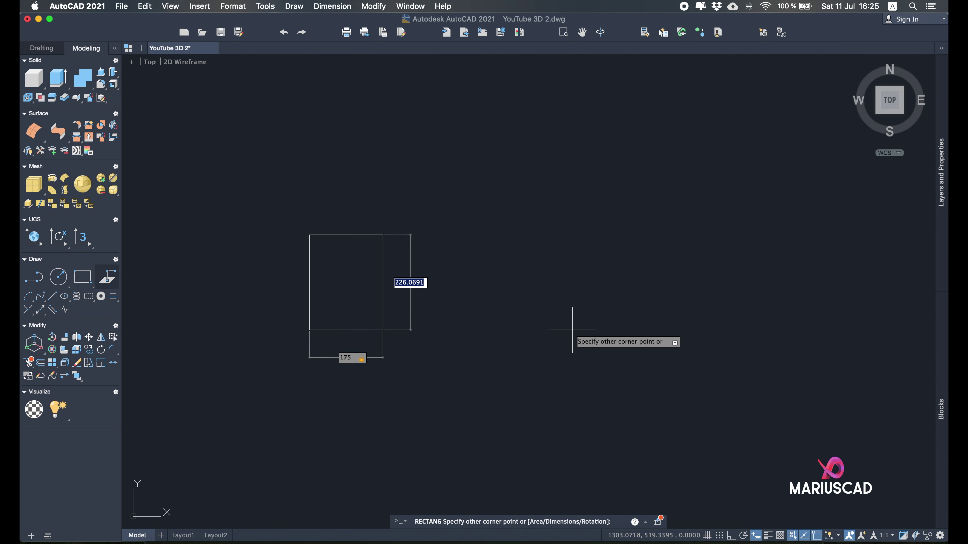
{"action": "type", "text": "50"}
{"action": "key", "text": "Return"}
{"action": "scroll", "coordinate": [345, 277], "scroll_direction": "down", "scroll_amount": 3}
{"action": "scroll", "coordinate": [343, 253], "scroll_direction": "up", "scroll_amount": 10}
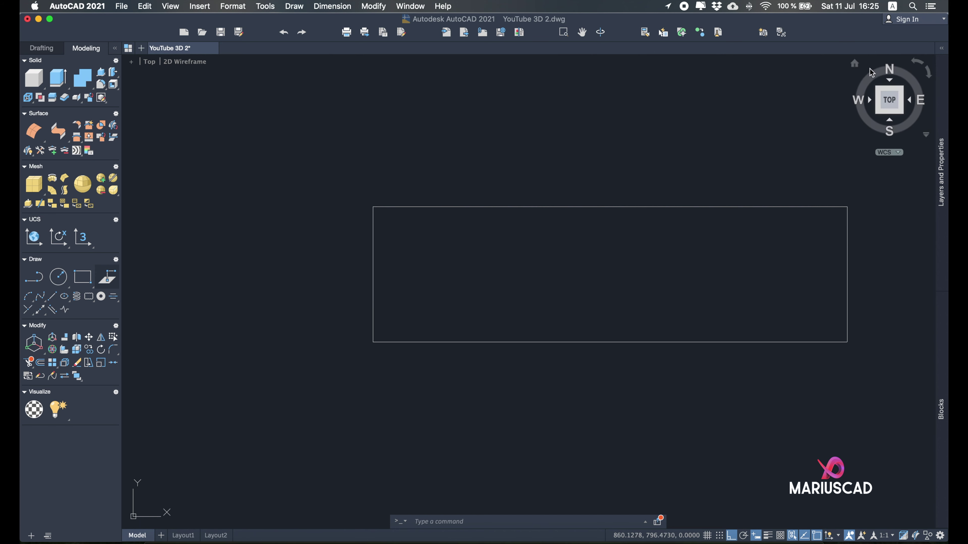
- Switch to the isometric home view and Press/Pull the rectangle up to a height of 9
{"action": "left_click", "coordinate": [855, 65]}
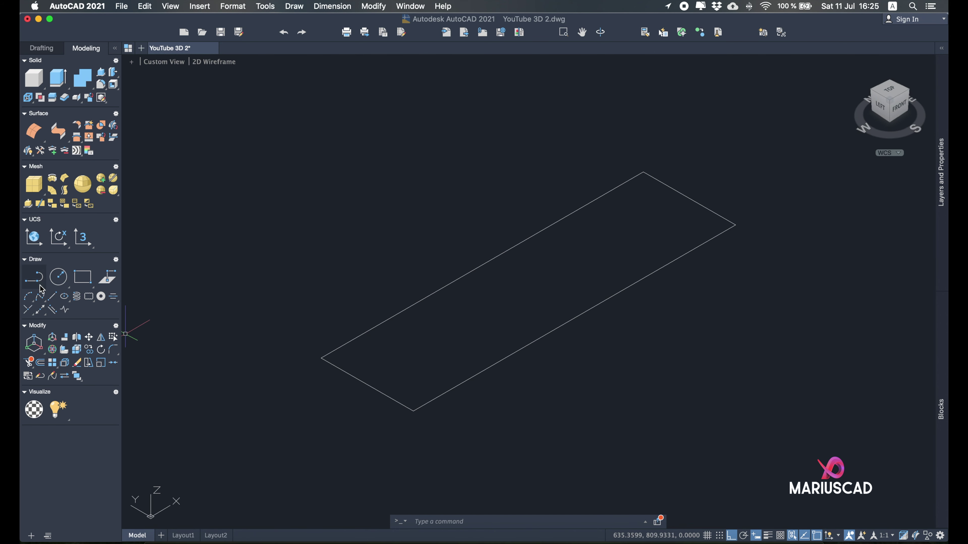
{"action": "left_click", "coordinate": [105, 74]}
{"action": "left_click", "coordinate": [406, 328]}
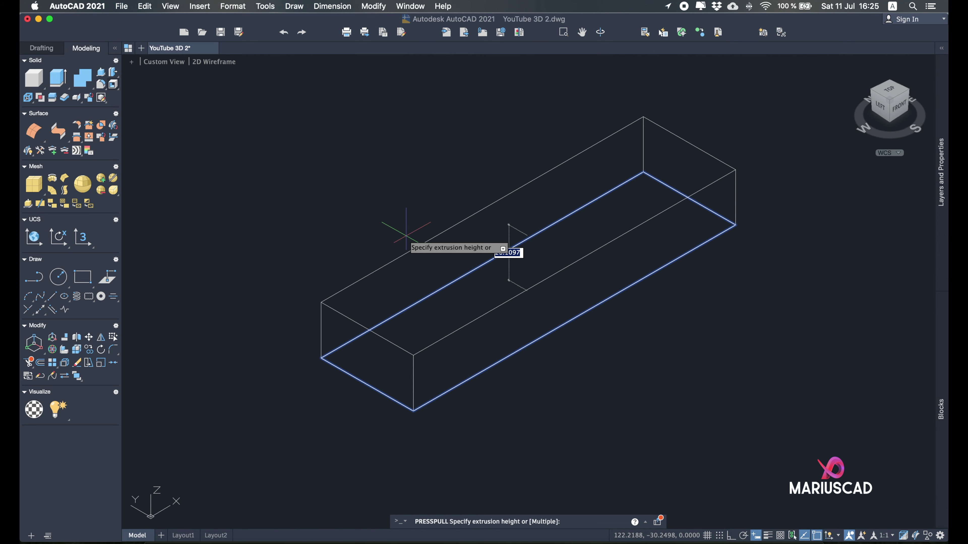
{"action": "type", "text": "5"}
{"action": "key", "text": "Return"}
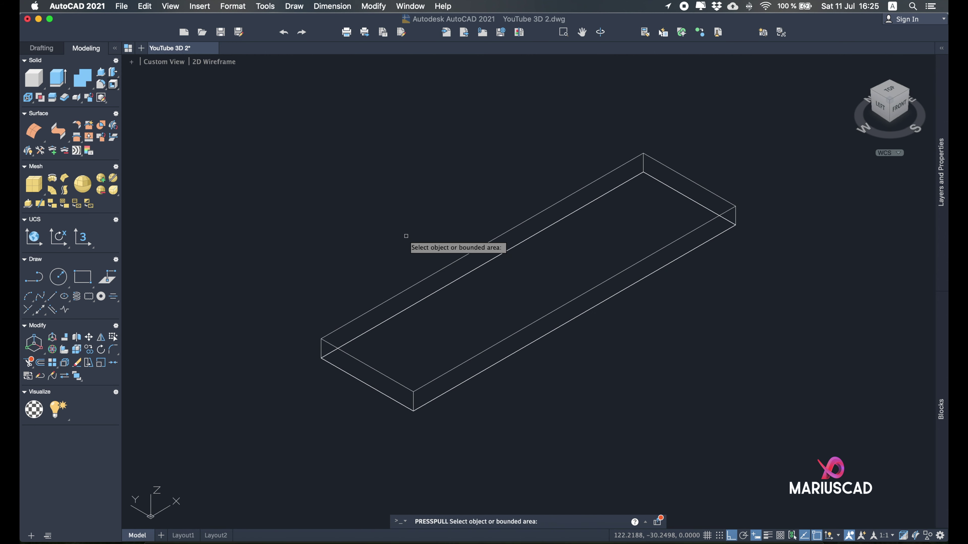
{"action": "scroll", "coordinate": [381, 389], "scroll_direction": "up", "scroll_amount": 3}
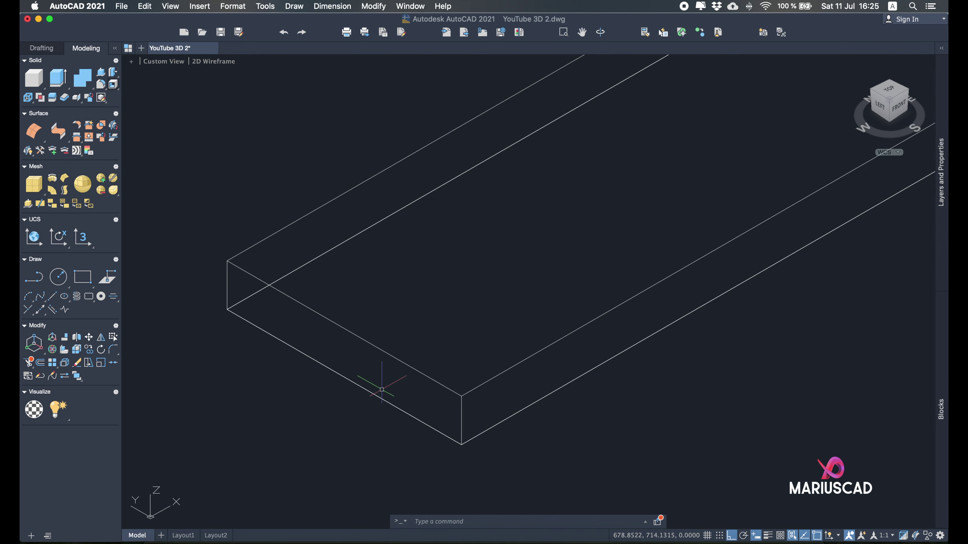
- Check the hole and end-zone dimensions in the reference image MariusCAD 3D 2.jpg in Preview, and return to AutoCAD
{"action": "scroll", "coordinate": [379, 362], "scroll_direction": "down", "scroll_amount": 3}
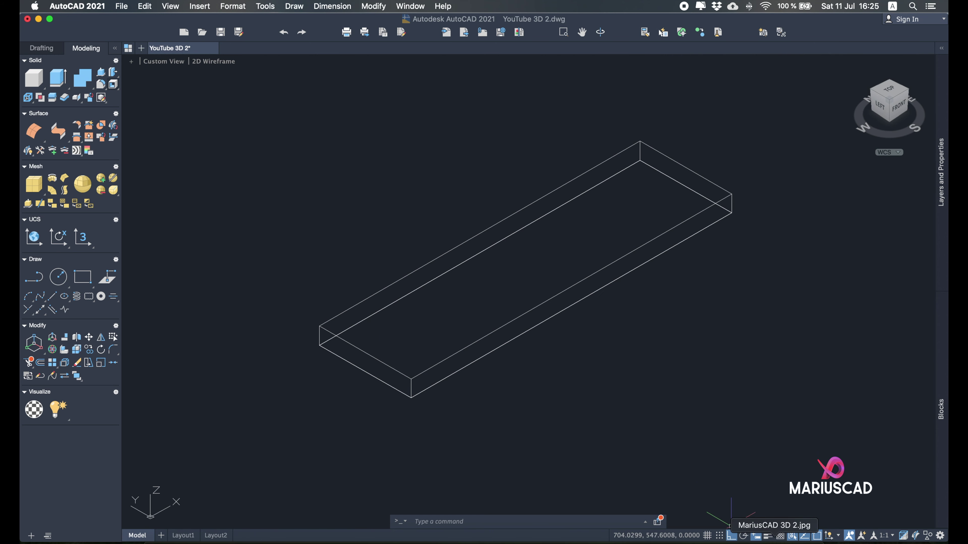
{"action": "left_click", "coordinate": [788, 537]}
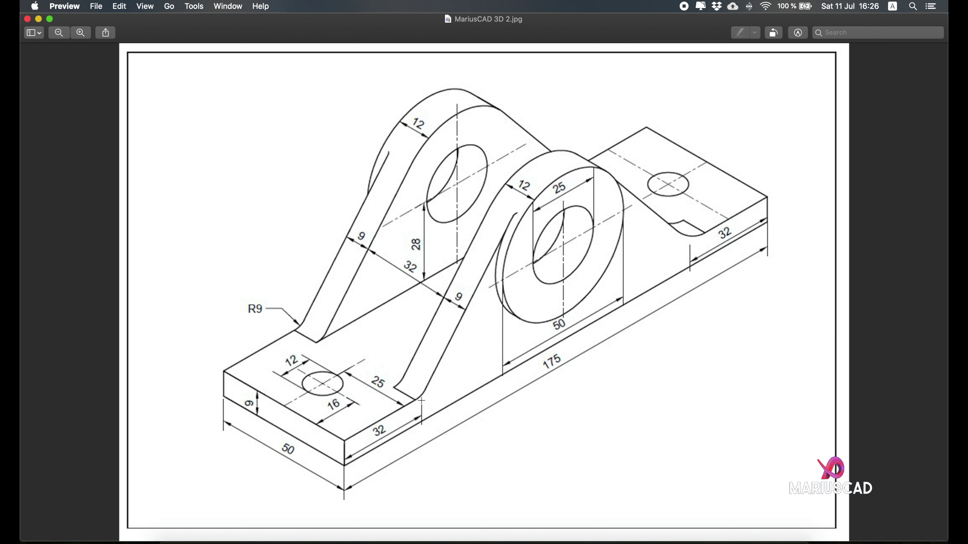
{"action": "left_click", "coordinate": [39, 19]}
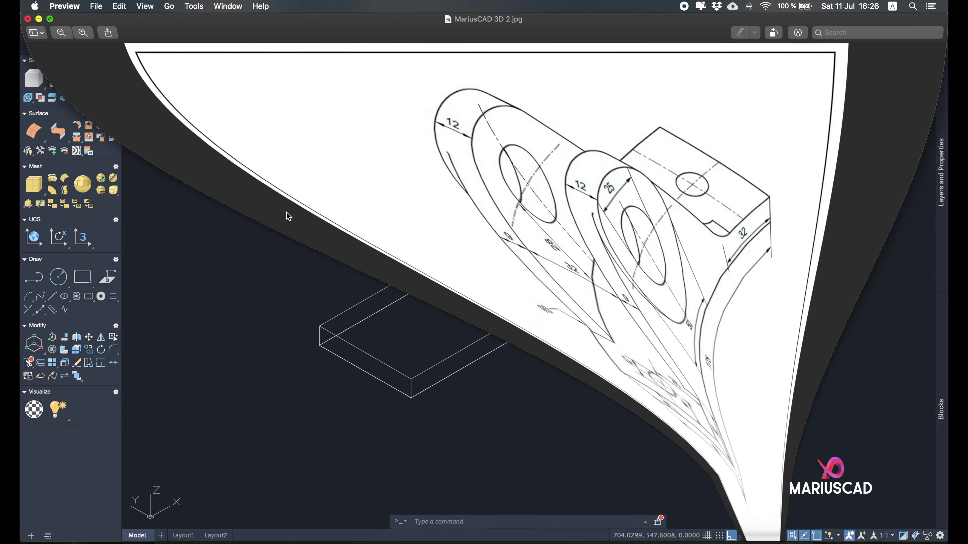
{"action": "left_click", "coordinate": [65, 281]}
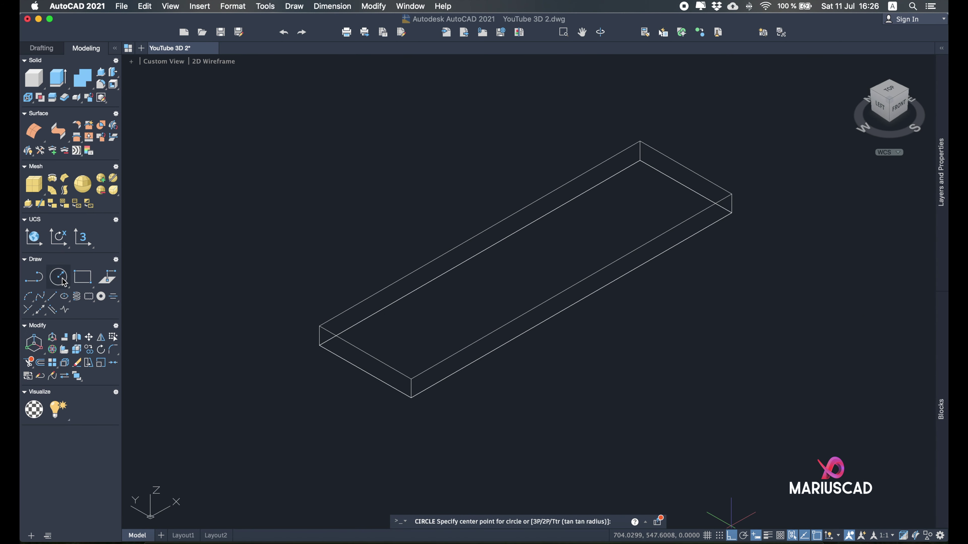
{"action": "left_click", "coordinate": [364, 354]}
{"action": "key", "text": "Escape"}
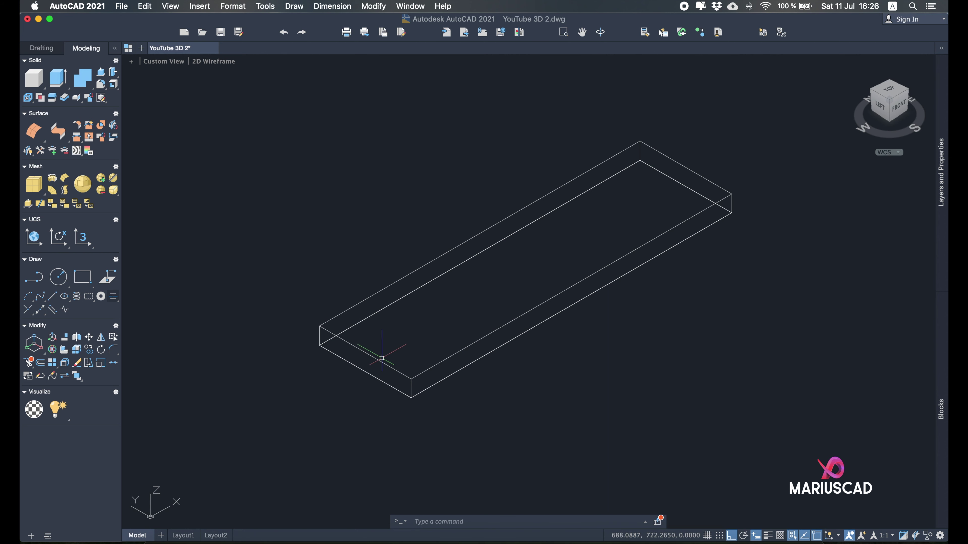
- Draw a circle of radius 6 centred on the midpoint of the plate's near short top edge
{"action": "left_click", "coordinate": [59, 276]}
{"action": "left_click", "coordinate": [364, 354]}
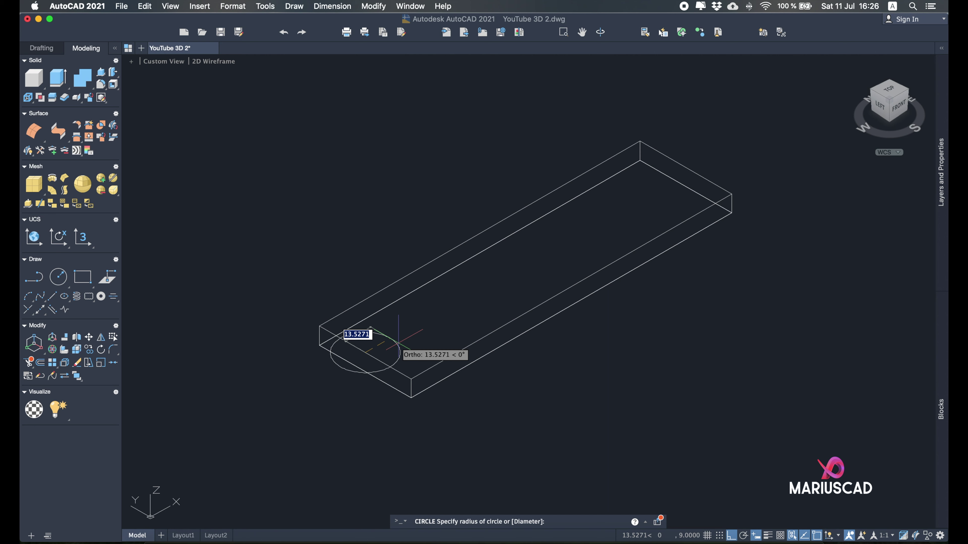
{"action": "type", "text": "6"}
{"action": "key", "text": "Return"}
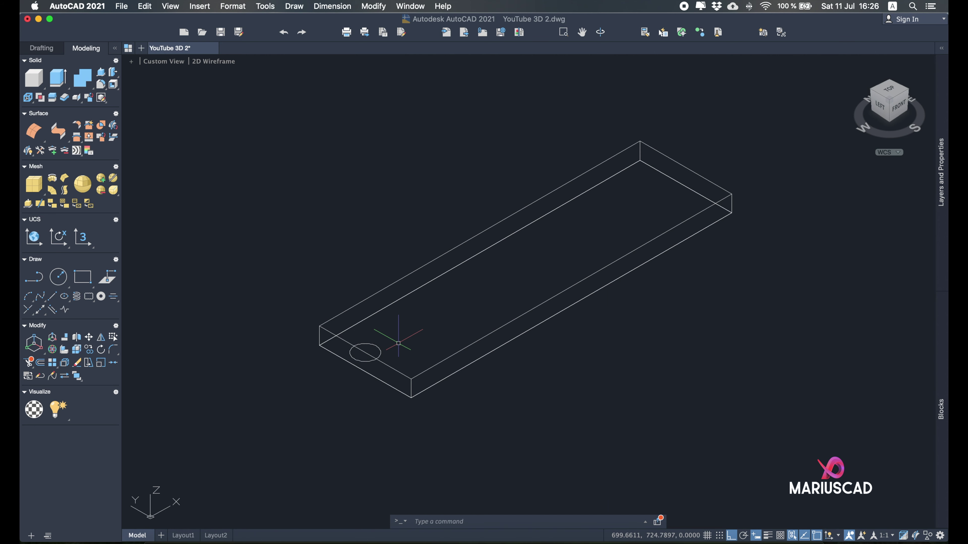
- Move the circle 16 inward along the plate's length with Ortho on
{"action": "scroll", "coordinate": [398, 343], "scroll_direction": "up", "scroll_amount": 6}
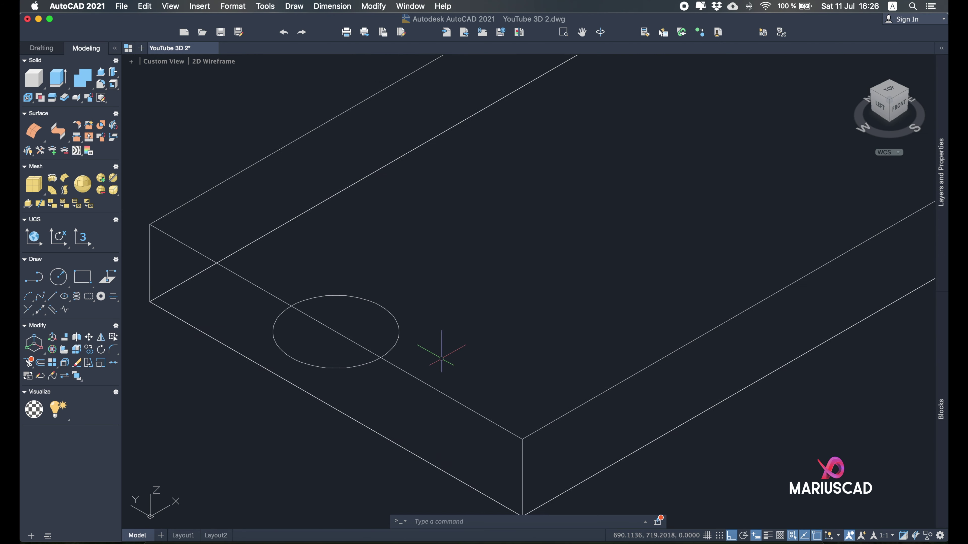
{"action": "left_click", "coordinate": [404, 356]}
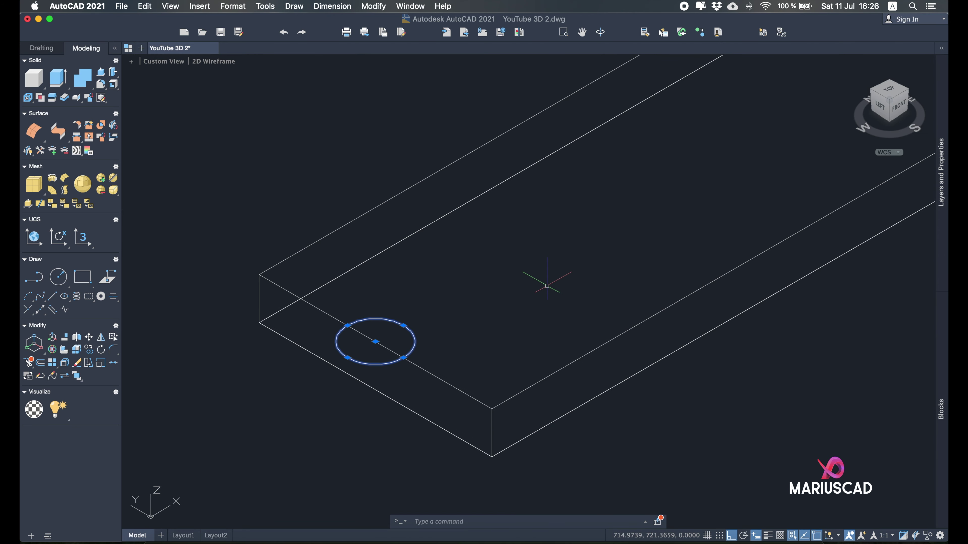
{"action": "type", "text": "m"}
{"action": "key", "text": "Return"}
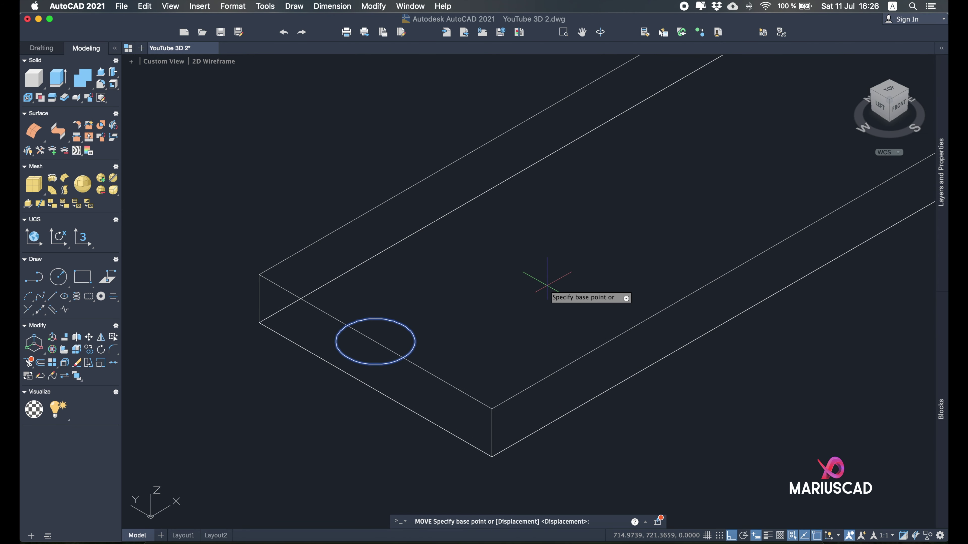
{"action": "left_click", "coordinate": [557, 300]}
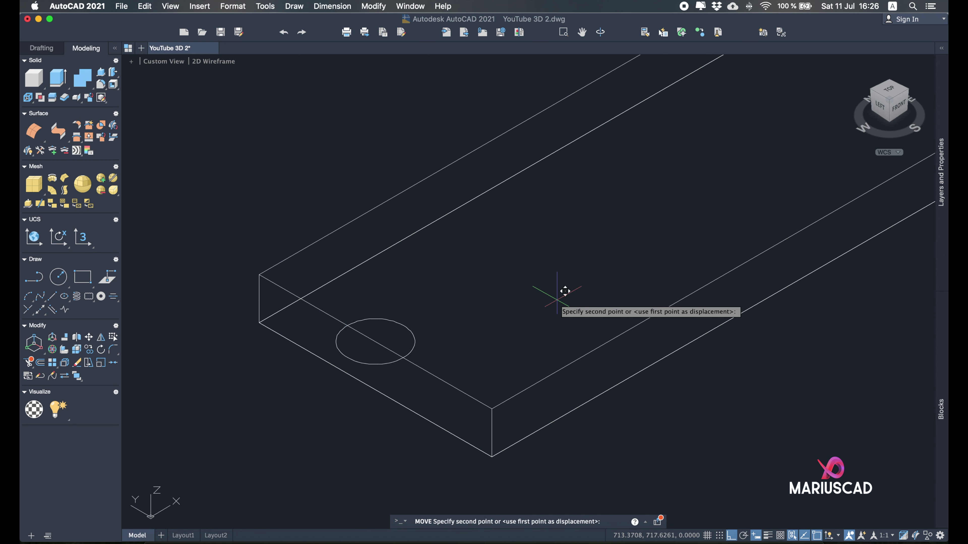
{"action": "left_click", "coordinate": [731, 535]}
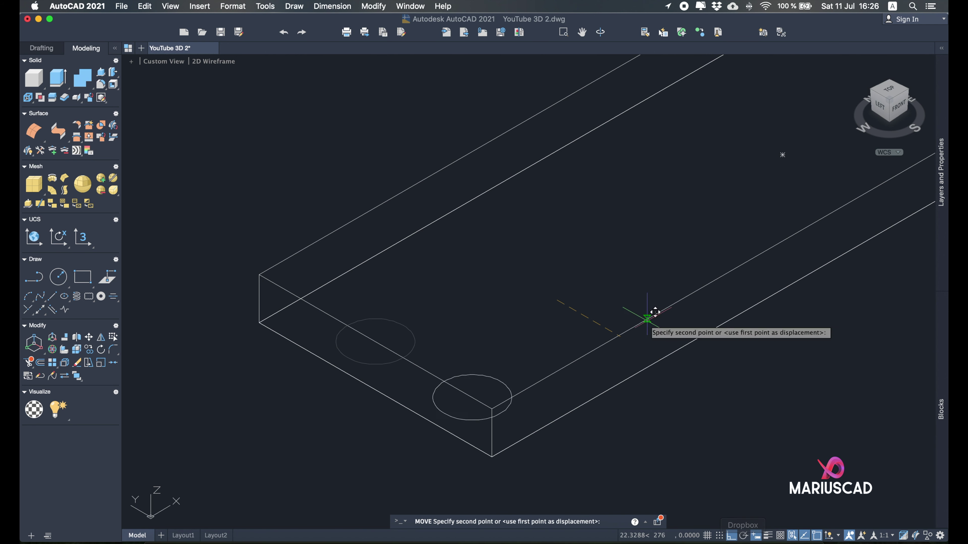
{"action": "type", "text": "16"}
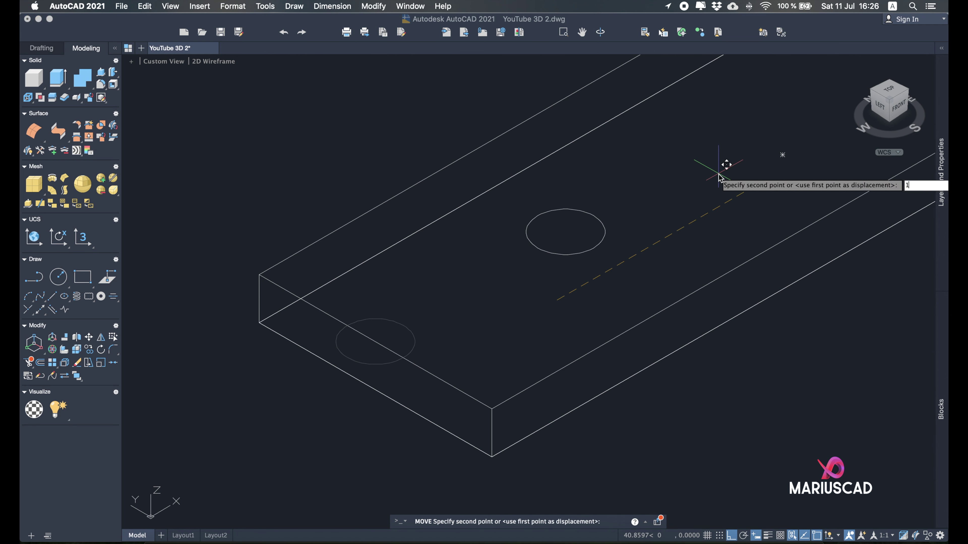
{"action": "key", "text": "Return"}
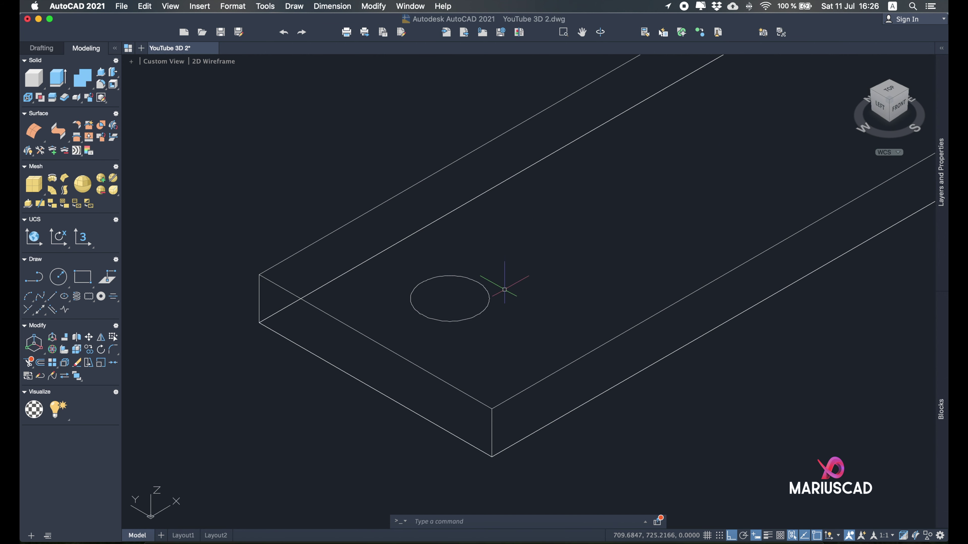
- Draw a line along the near short top edge of the plate, from corner to corner
{"action": "left_click", "coordinate": [52, 296]}
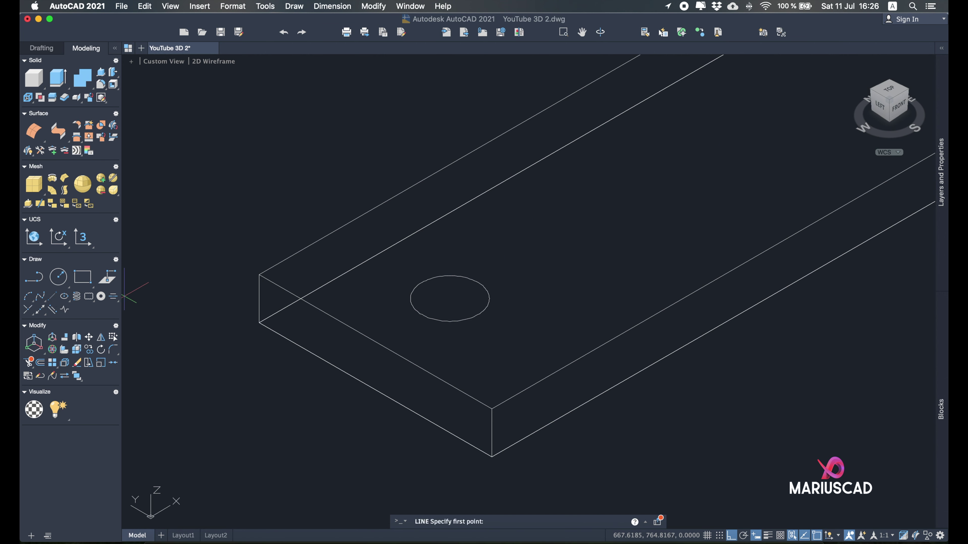
{"action": "left_click", "coordinate": [492, 409]}
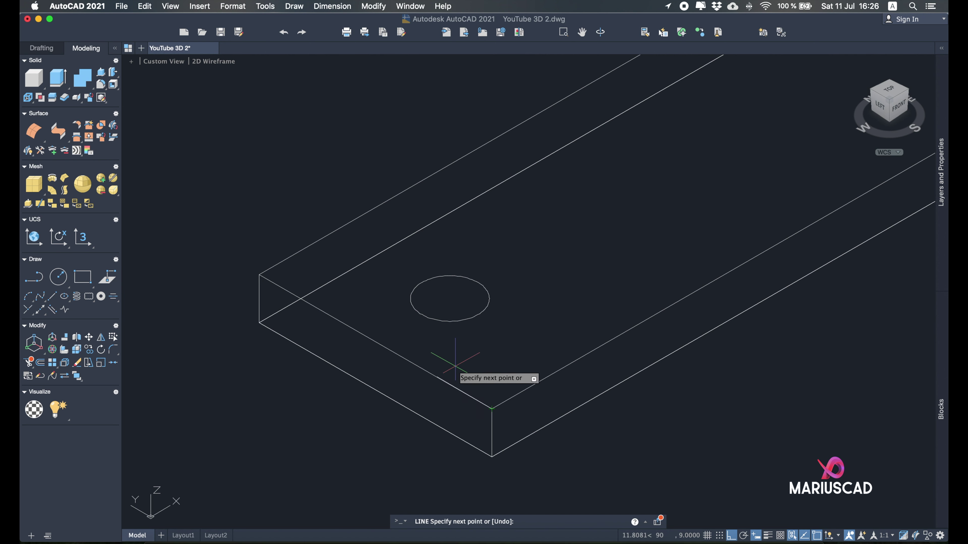
{"action": "left_click", "coordinate": [259, 275]}
{"action": "key", "text": "Escape"}
- Offset the short edge line 32 toward the middle of the plate
{"action": "type", "text": "offse"}
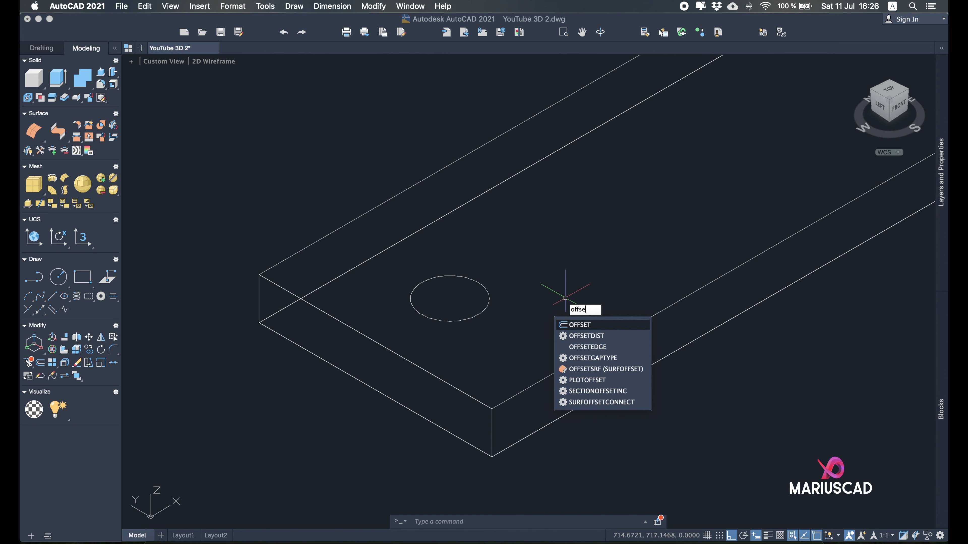
{"action": "key", "text": "Return"}
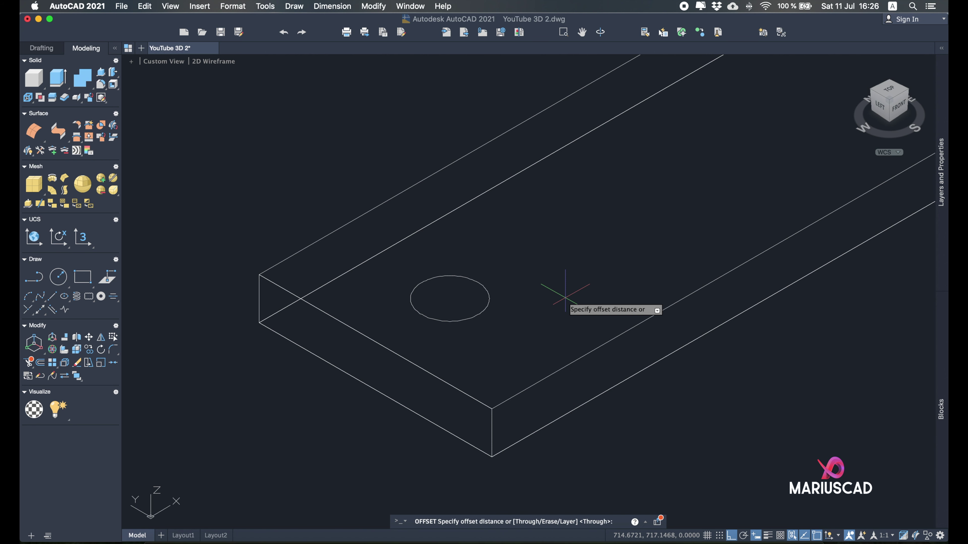
{"action": "type", "text": "32"}
{"action": "key", "text": "Return"}
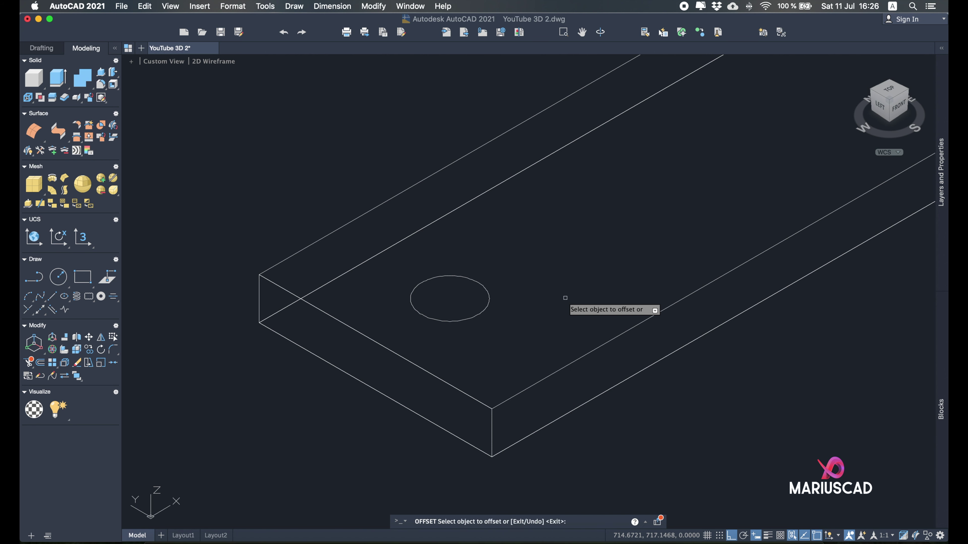
{"action": "left_click", "coordinate": [454, 386]}
{"action": "left_click", "coordinate": [552, 305]}
{"action": "key", "text": "Return"}
{"action": "middle_click_drag", "start_coordinate": [491, 321], "coordinate": [419, 362]}
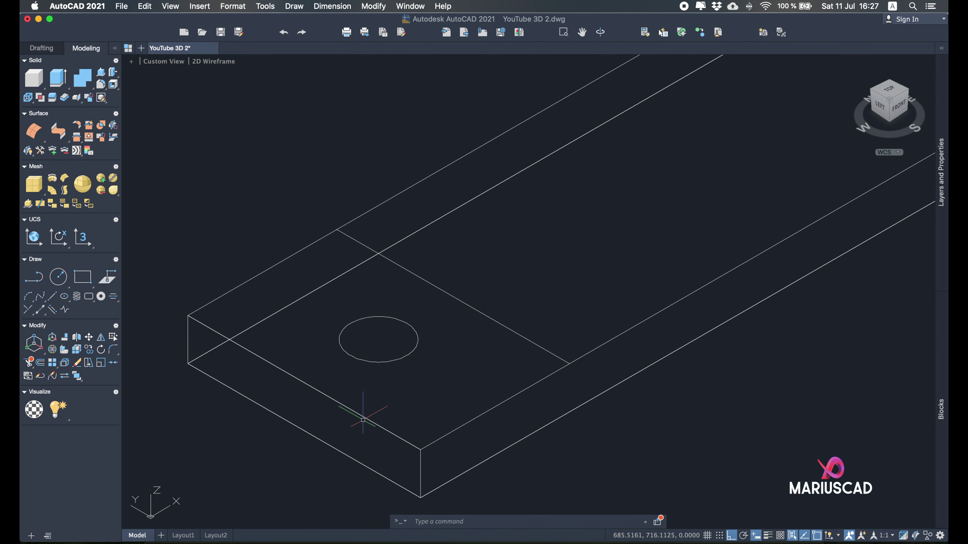
- Mirror the circle and the offset line to the plate's other end about its mid-length, keeping the source objects
{"action": "scroll", "coordinate": [456, 317], "scroll_direction": "up", "scroll_amount": 3}
{"action": "scroll", "coordinate": [456, 317], "scroll_direction": "down", "scroll_amount": 8}
{"action": "middle_click_drag", "start_coordinate": [605, 317], "coordinate": [557, 343], "text": "shift"}
{"action": "type", "text": "mirro"}
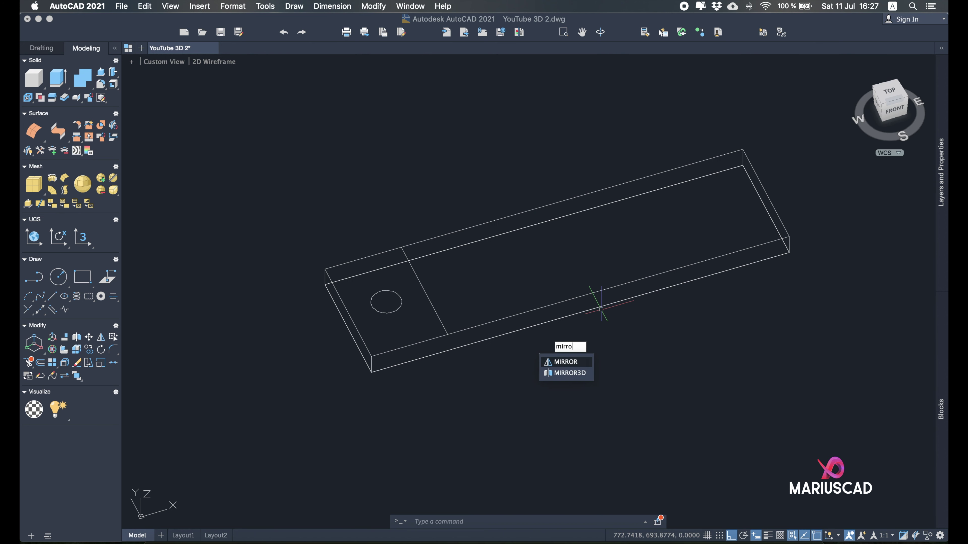
{"action": "key", "text": "Return"}
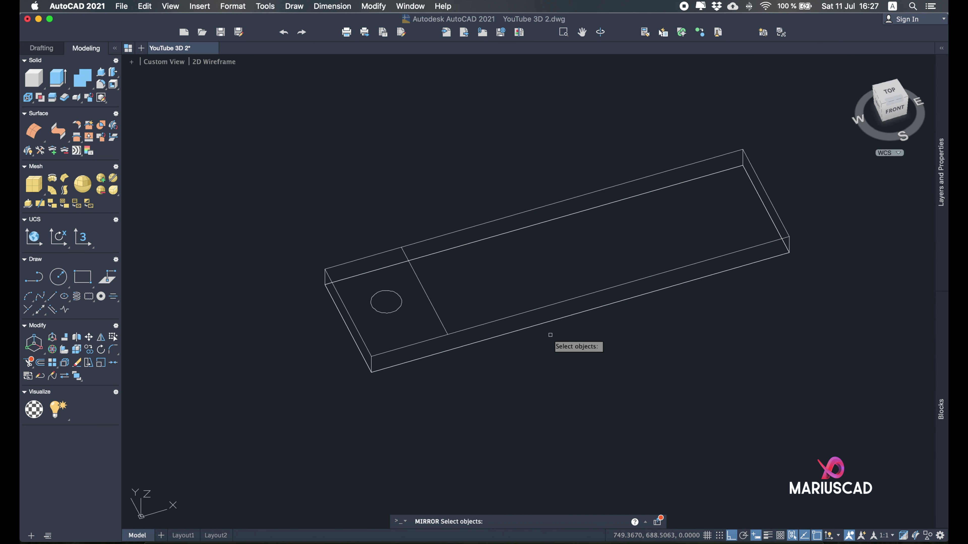
{"action": "left_click", "coordinate": [440, 321]}
{"action": "left_click", "coordinate": [401, 305]}
{"action": "key", "text": "Return"}
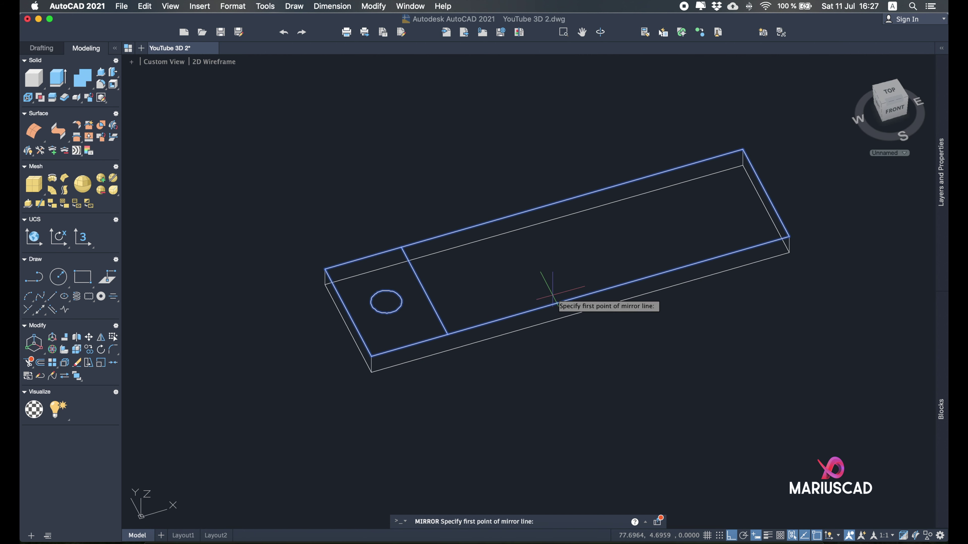
{"action": "left_click", "coordinate": [580, 296]}
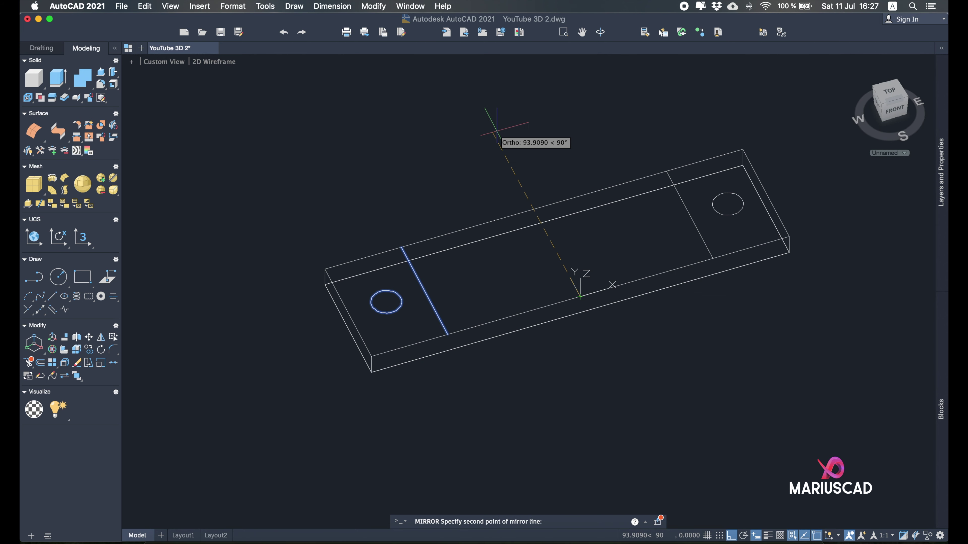
{"action": "left_click", "coordinate": [497, 134]}
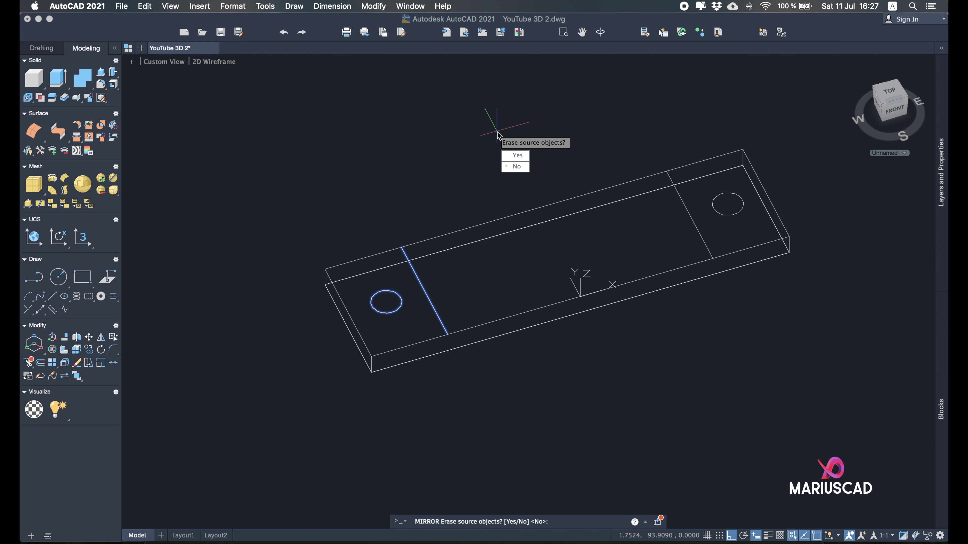
{"action": "key", "text": "Return"}
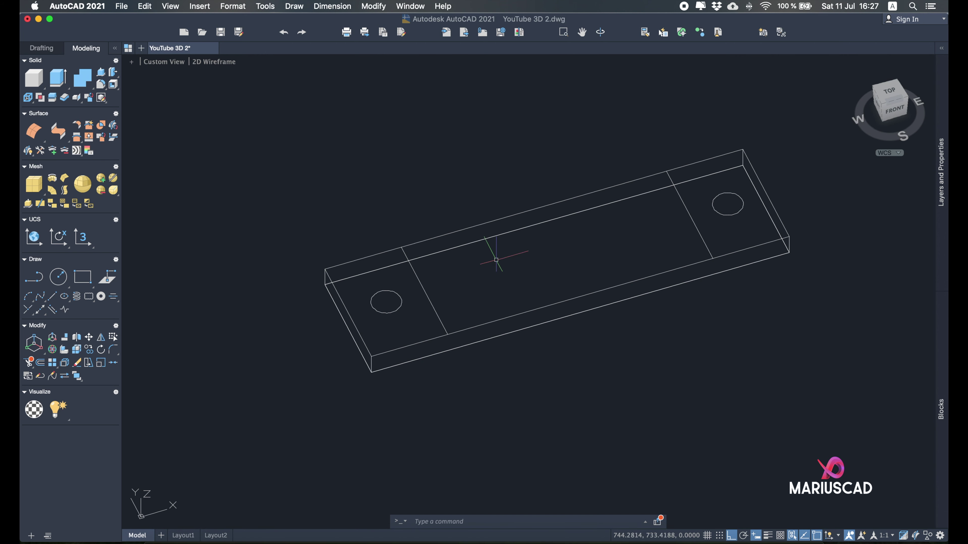
- Press-pull both end circles downward through the plate's full thickness to cut the two holes
{"action": "left_click", "coordinate": [102, 77]}
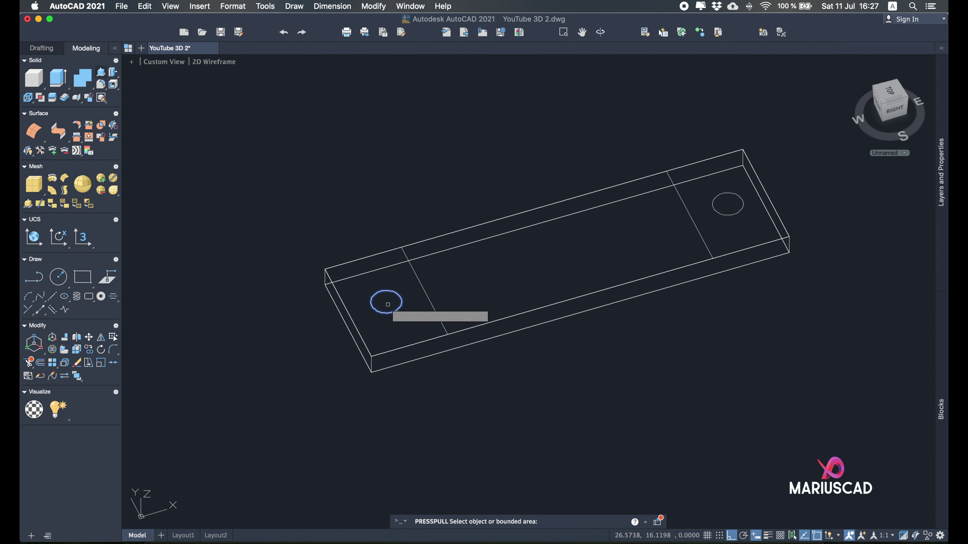
{"action": "left_click", "coordinate": [387, 304]}
{"action": "left_click", "coordinate": [385, 427]}
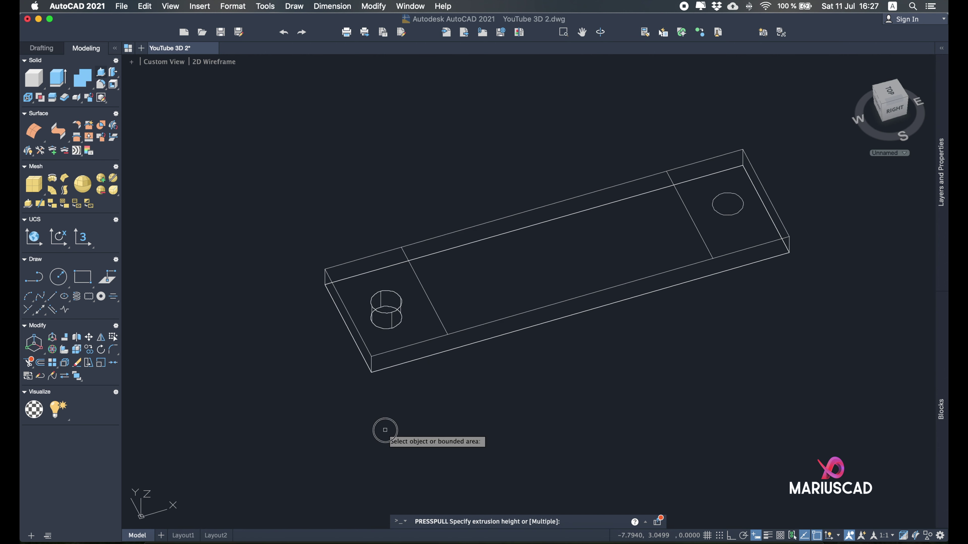
{"action": "left_click", "coordinate": [727, 202]}
{"action": "left_click", "coordinate": [752, 358]}
{"action": "middle_click_drag", "start_coordinate": [734, 395], "coordinate": [651, 384], "text": "shift"}
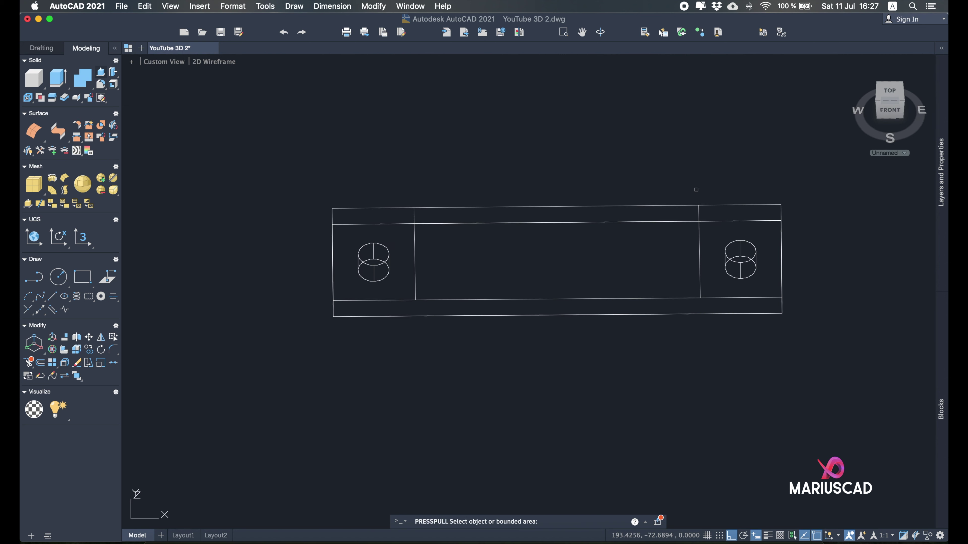
- Return to AutoCAD and draw a horizontal line beside the plate, as long as the distance between the plate's two offset lines
{"action": "left_click", "coordinate": [888, 95]}
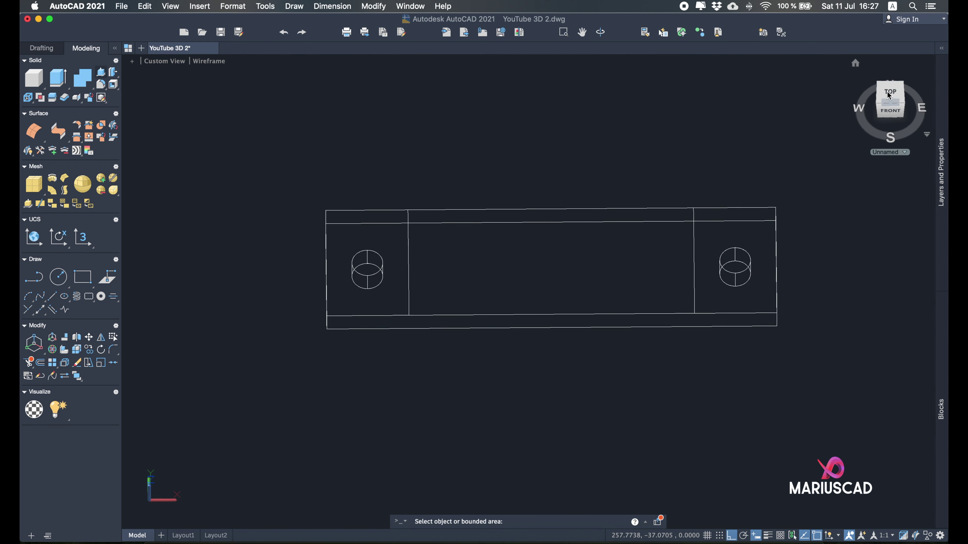
{"action": "mouse_move", "coordinate": [778, 345]}
{"action": "middle_mouse_down"}
{"action": "mouse_move", "coordinate": [683, 378]}
{"action": "mouse_move", "coordinate": [568, 367]}
{"action": "middle_mouse_up"}
{"action": "key", "text": "Escape"}
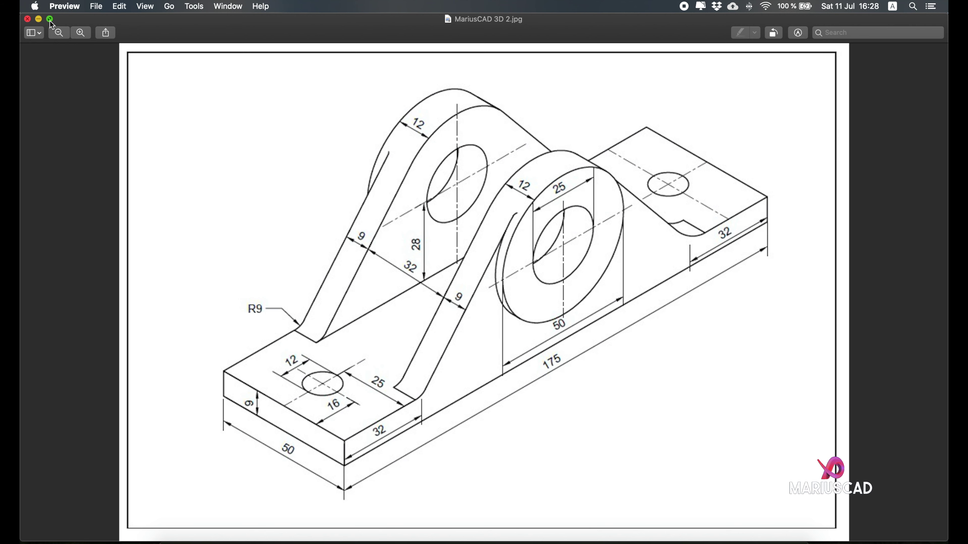
{"action": "left_click", "coordinate": [38, 18]}
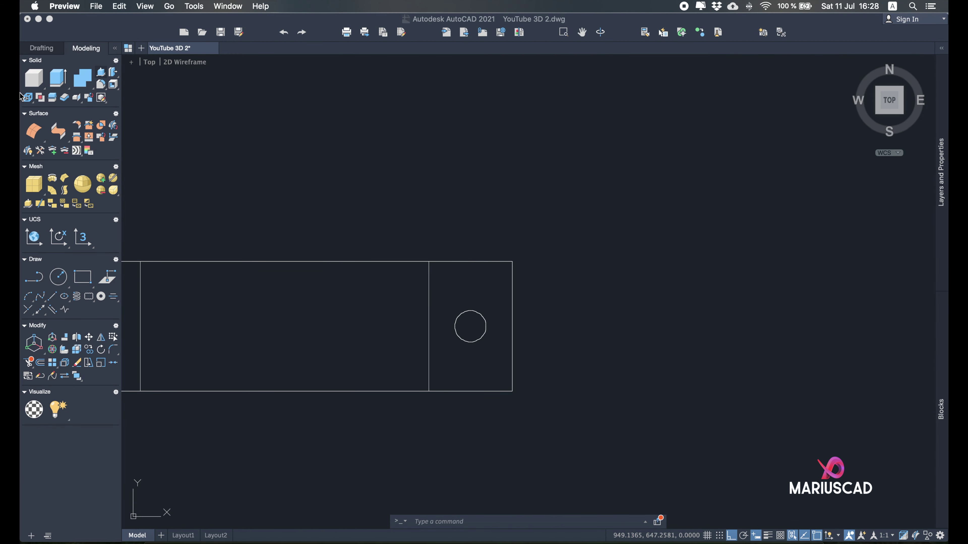
{"action": "left_click", "coordinate": [55, 299]}
{"action": "left_click", "coordinate": [54, 302]}
{"action": "middle_click_drag", "start_coordinate": [712, 335], "coordinate": [480, 329]}
{"action": "left_click", "coordinate": [422, 323]}
{"action": "type", "text": "100"}
{"action": "key", "text": "Return"}
{"action": "key", "text": "Return"}
- Draw a vertical line 28 long upward from the midpoint of the horizontal base line
{"action": "left_click", "coordinate": [52, 297]}
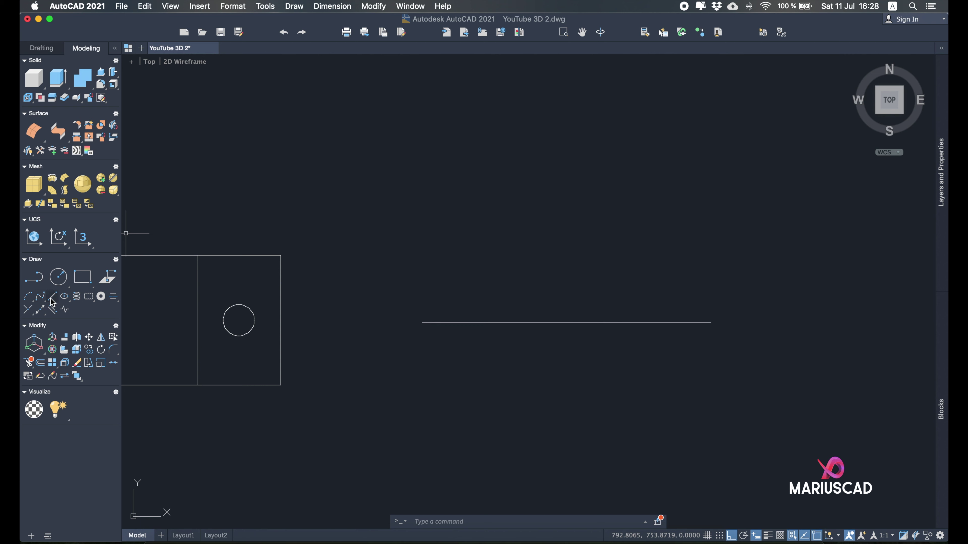
{"action": "left_click", "coordinate": [566, 323]}
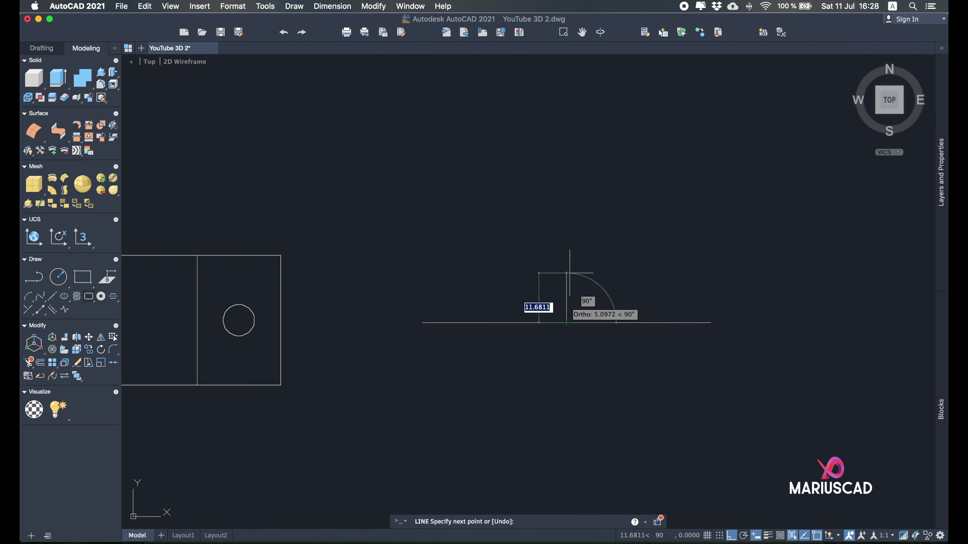
{"action": "type", "text": "28"}
{"action": "key", "text": "Return"}
{"action": "key", "text": "Return"}
- Draw a circle of radius 25 centred on the upper end of the vertical line
{"action": "left_click", "coordinate": [58, 277]}
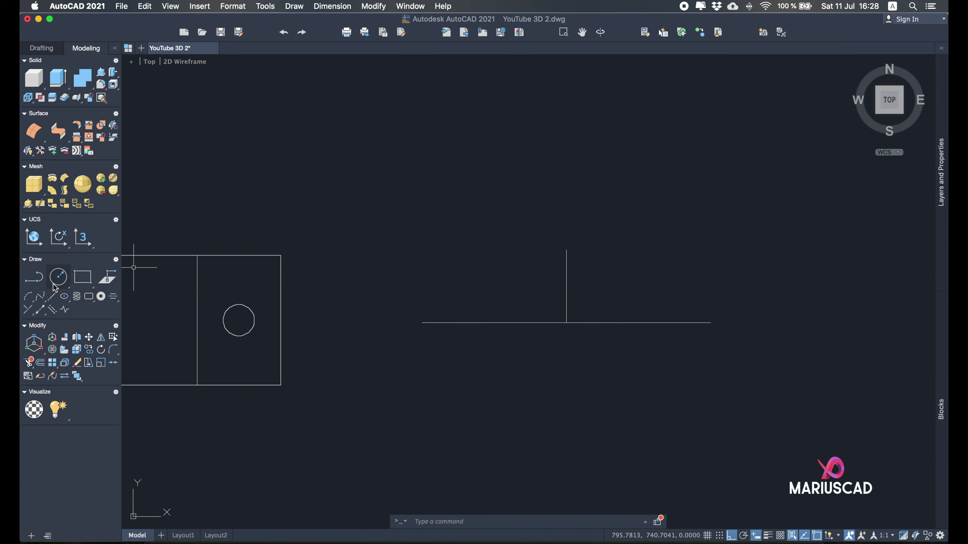
{"action": "left_click", "coordinate": [566, 250]}
{"action": "type", "text": "25"}
{"action": "key", "text": "Return"}
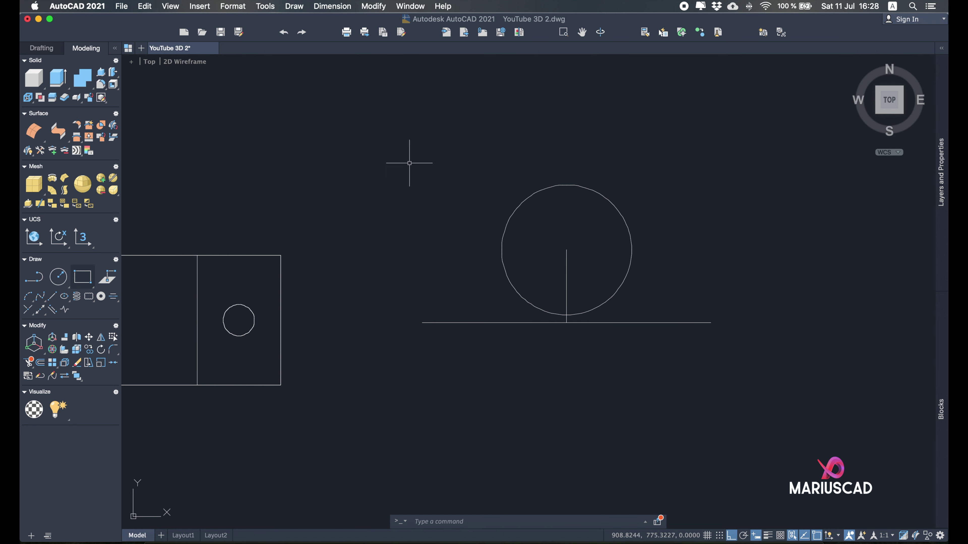
- Draw a line tangent to the circle's left side, ending at the base line's left endpoint
{"action": "type", "text": "l"}
{"action": "key", "text": "Return"}
{"action": "right_click", "coordinate": [475, 245], "text": "shift"}
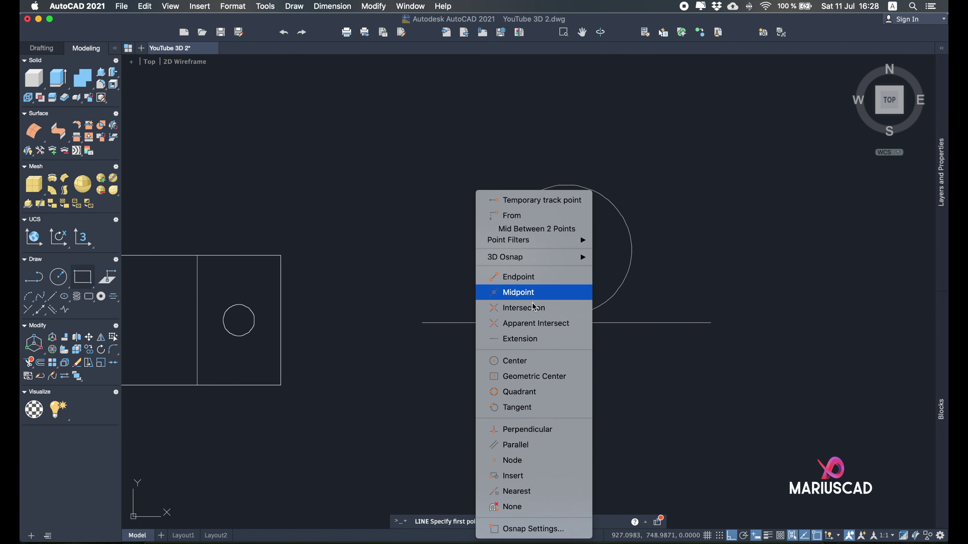
{"action": "left_click", "coordinate": [542, 407]}
{"action": "left_click", "coordinate": [504, 230]}
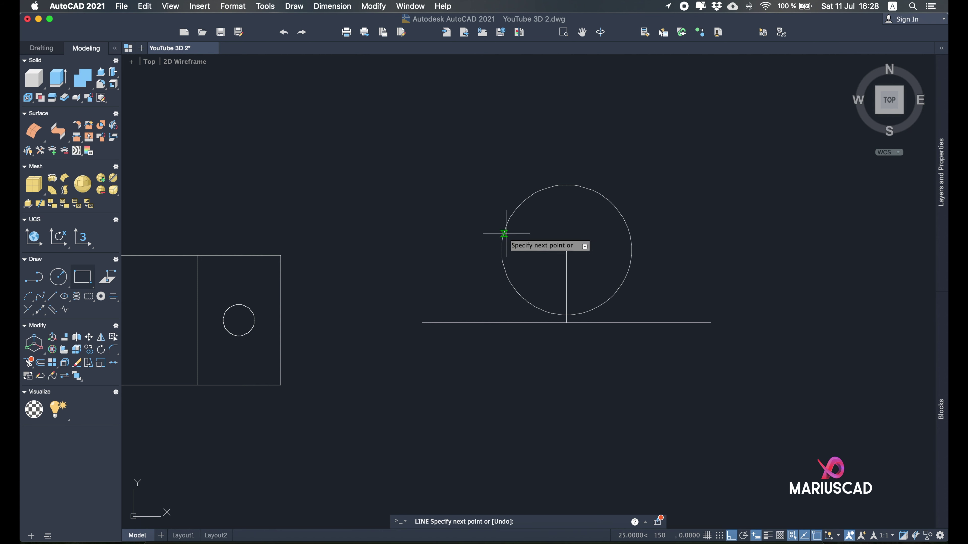
{"action": "left_click", "coordinate": [422, 323]}
{"action": "key", "text": "Return"}
- Draw a line tangent to the circle's right side, ending at the base line's right endpoint
{"action": "type", "text": "l"}
{"action": "key", "text": "Return"}
{"action": "right_click", "coordinate": [728, 241], "text": "shift"}
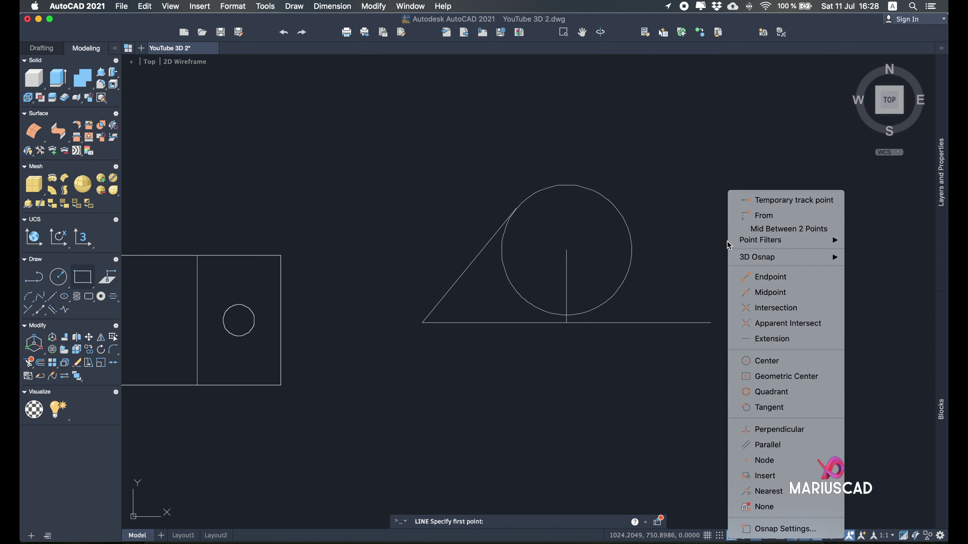
{"action": "left_click", "coordinate": [767, 407]}
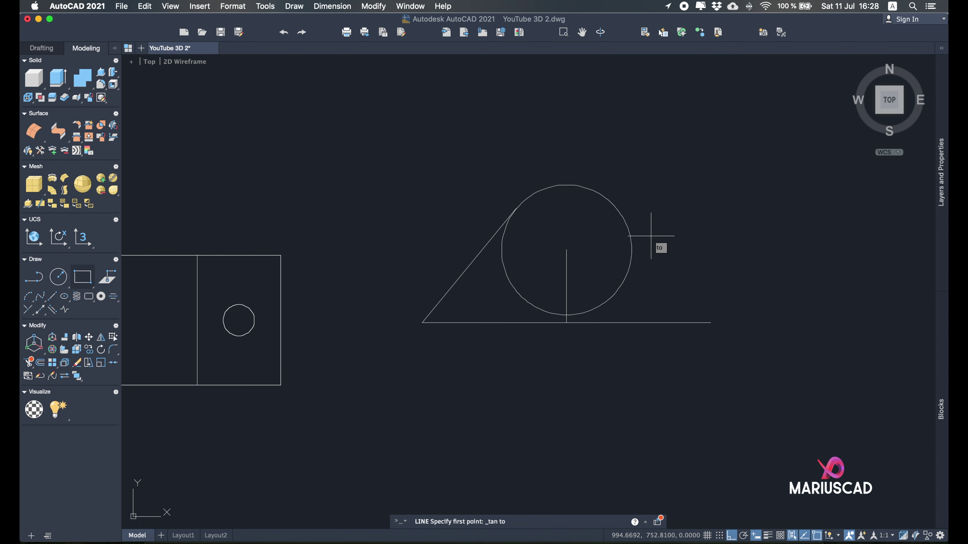
{"action": "left_click", "coordinate": [624, 213]}
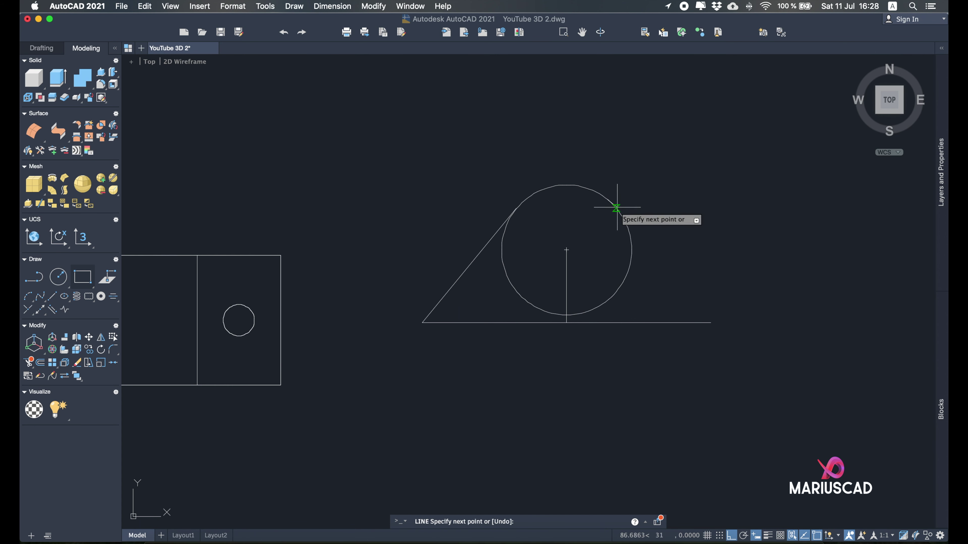
{"action": "left_click", "coordinate": [708, 324]}
{"action": "key", "text": "Return"}
- Trim away the circle's lower part between the two tangent lines and delete the vertical construction line
{"action": "type", "text": "t"}
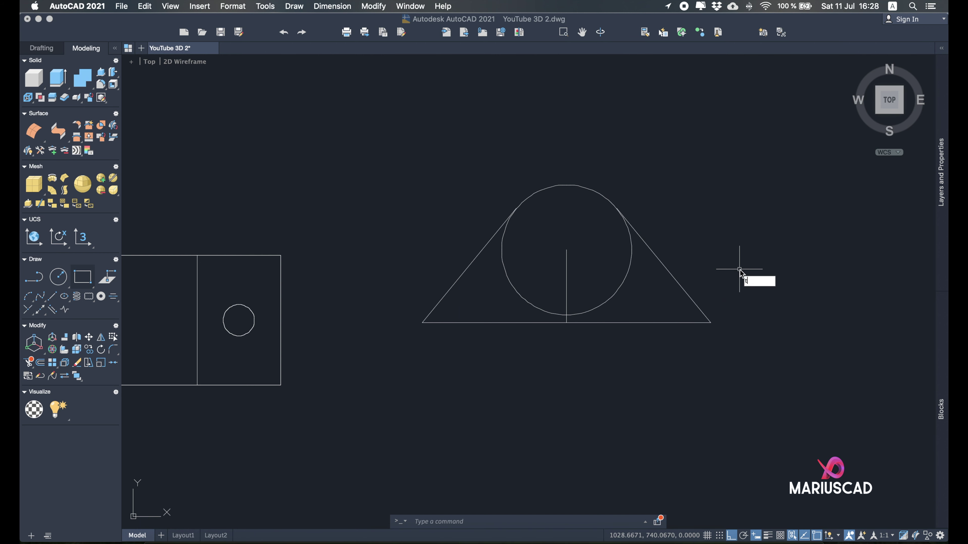
{"action": "type", "text": "r"}
{"action": "key", "text": "Return"}
{"action": "left_click_drag", "start_coordinate": [649, 281], "coordinate": [624, 266]}
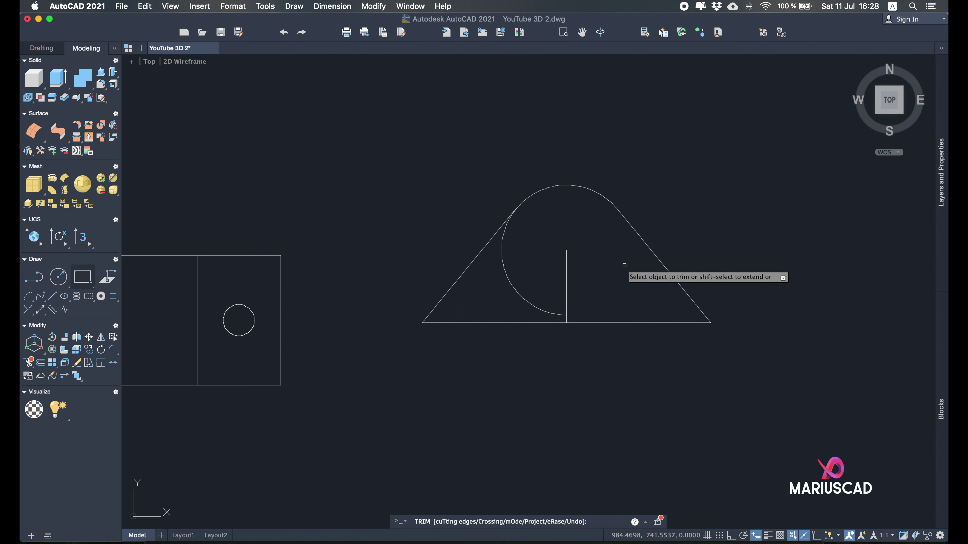
{"action": "left_click_drag", "start_coordinate": [489, 297], "coordinate": [521, 268]}
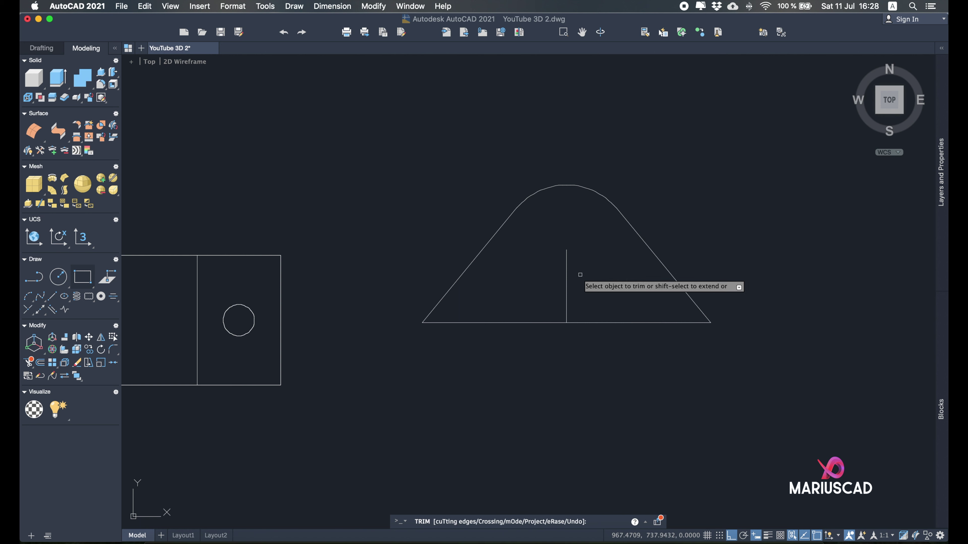
{"action": "key", "text": "Escape"}
{"action": "left_click", "coordinate": [574, 273]}
{"action": "left_click", "coordinate": [535, 256]}
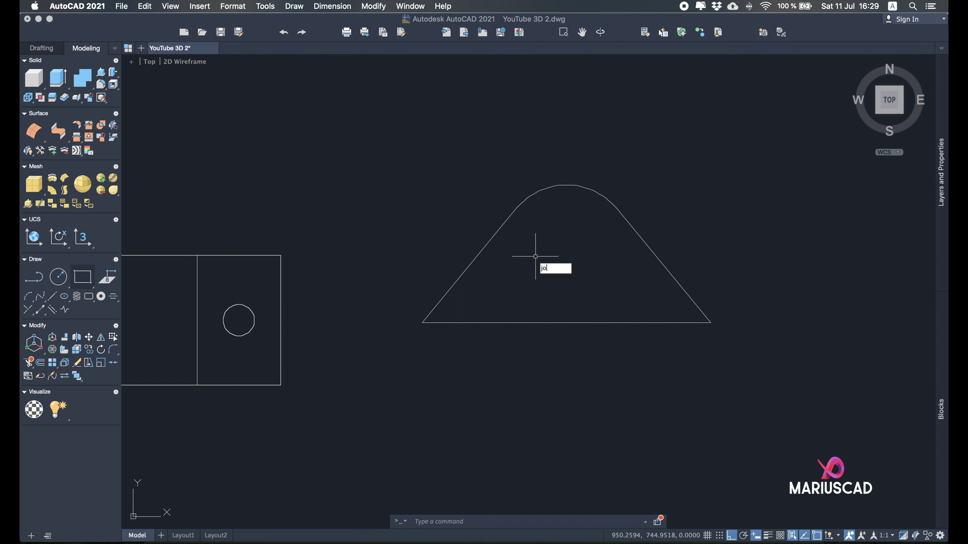
- Join the base line, both tangent lines and the top arc into one closed profile
{"action": "key", "text": "Return"}
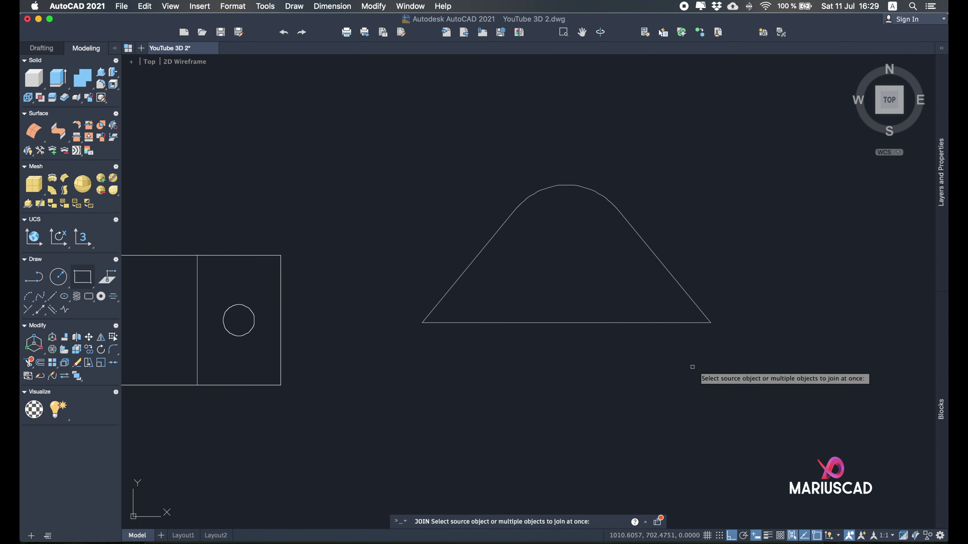
{"action": "left_click", "coordinate": [761, 372]}
{"action": "left_click", "coordinate": [466, 144]}
{"action": "key", "text": "Return"}
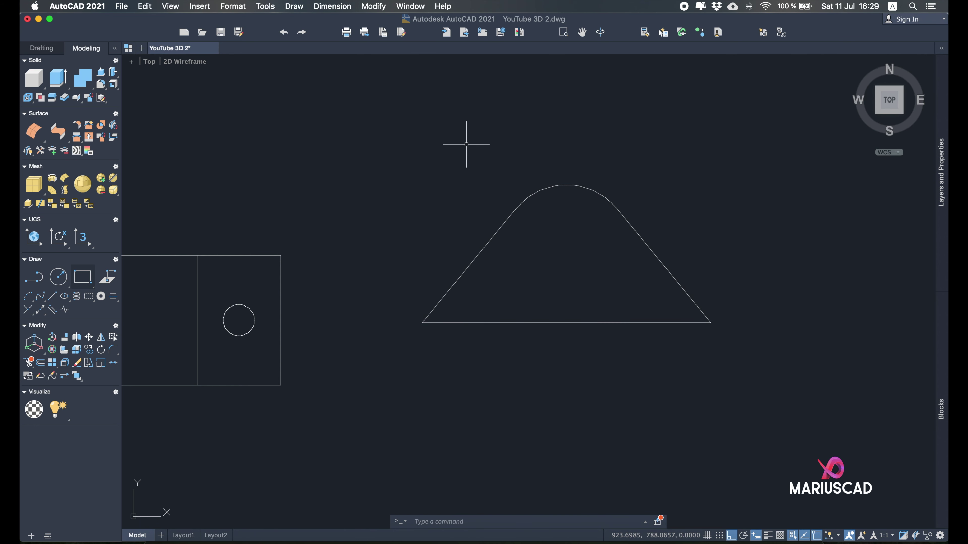
{"action": "left_click", "coordinate": [577, 187]}
{"action": "key", "text": "Escape"}
- Draw a circle of radius 12.5 at the centre of the profile's top arc
{"action": "left_click", "coordinate": [69, 282]}
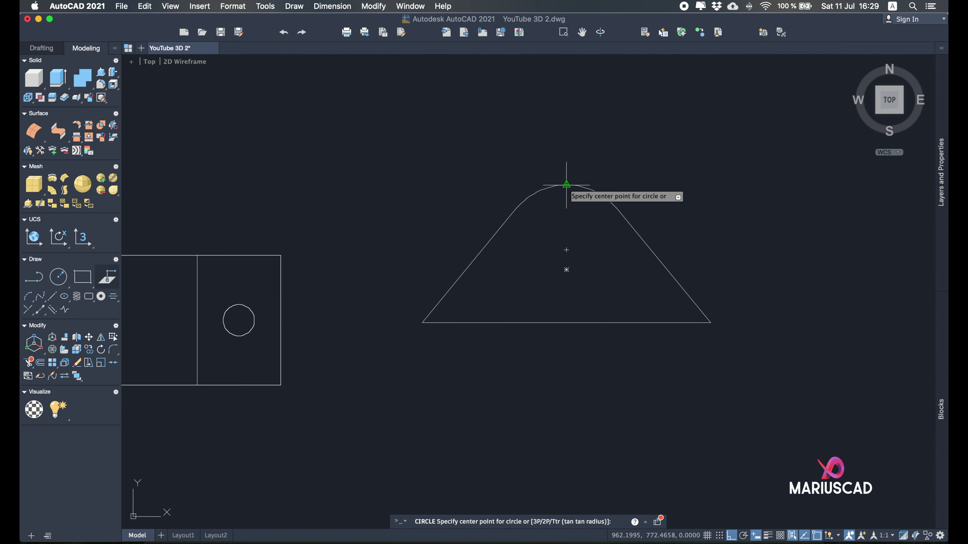
{"action": "left_click", "coordinate": [567, 250]}
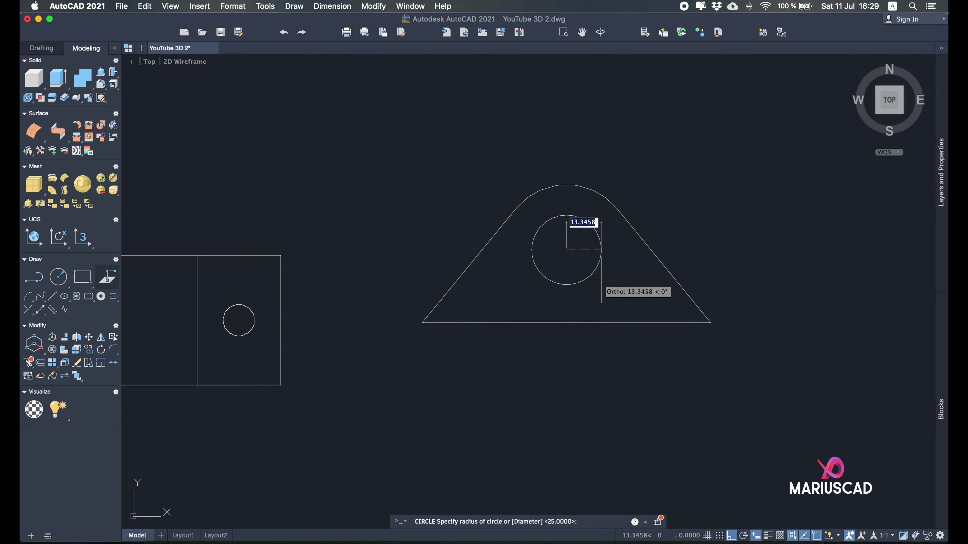
{"action": "type", "text": "12.5"}
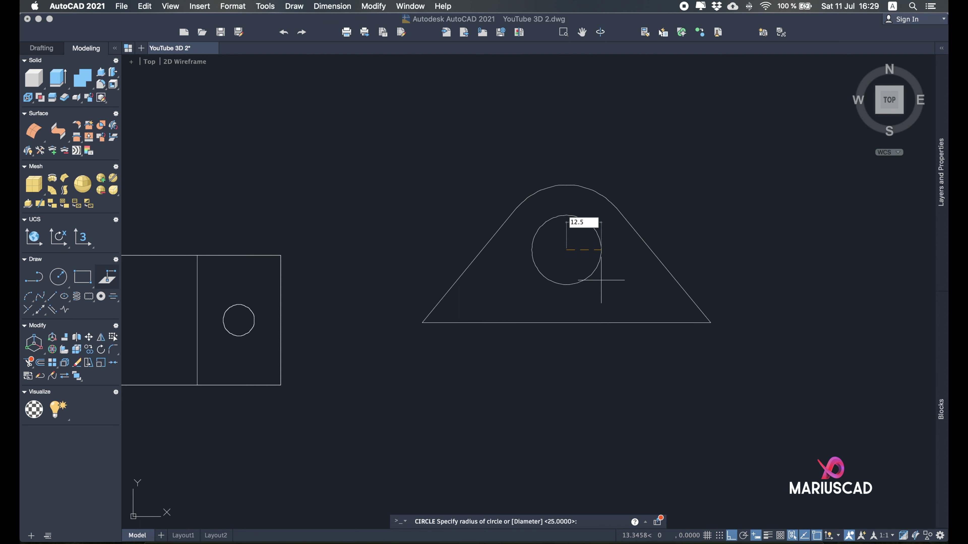
{"action": "key", "text": "Return"}
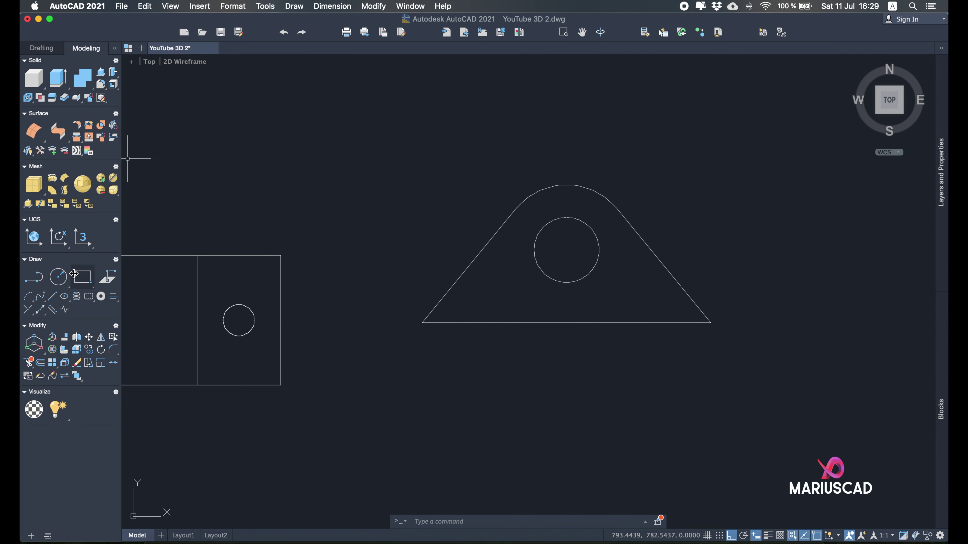
- Draw a second, concentric circle of radius 25 around the small circle
{"action": "key", "text": "Return"}
{"action": "left_click", "coordinate": [567, 250]}
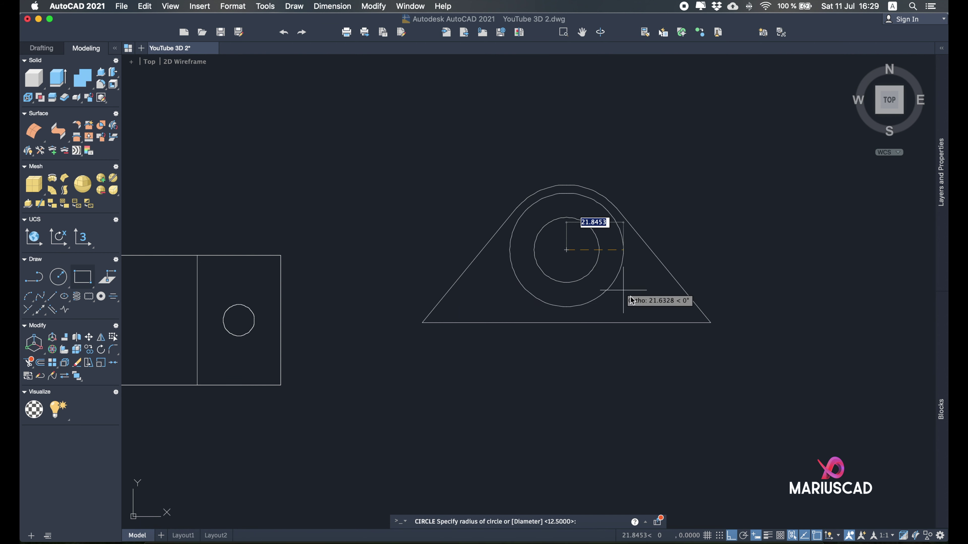
{"action": "type", "text": "25"}
{"action": "key", "text": "Return"}
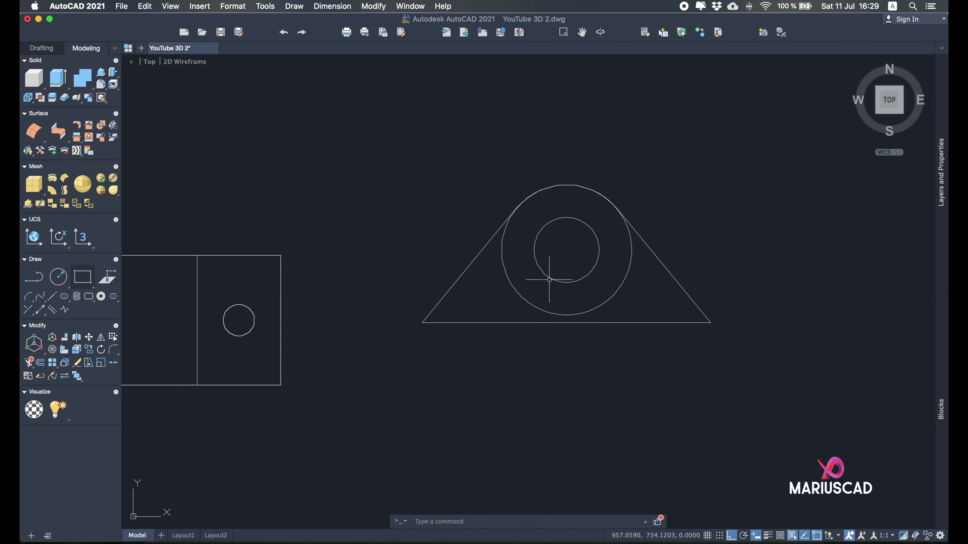
- Press-pull the profile area between the large circle and the base line downward by 9
{"action": "middle_click_drag", "start_coordinate": [517, 247], "coordinate": [348, 297], "text": "shift"}
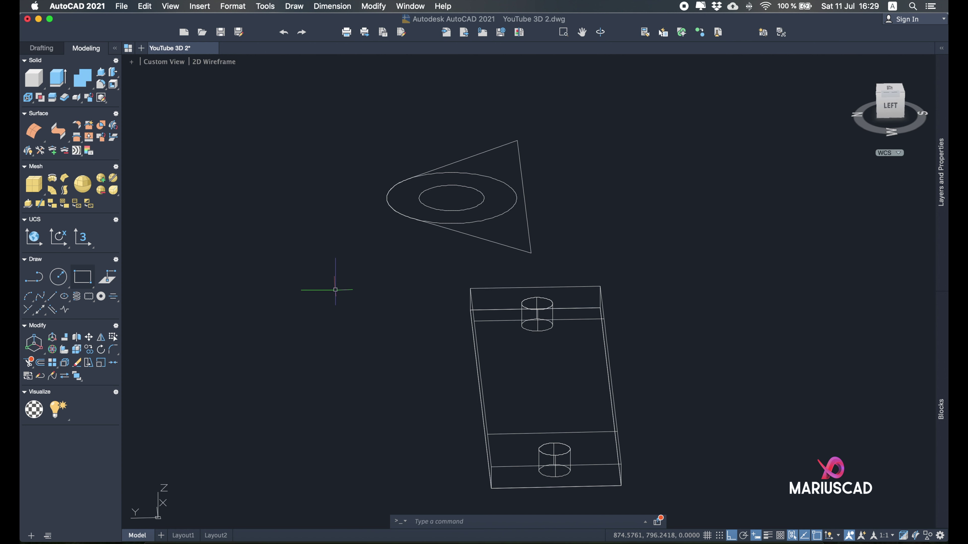
{"action": "middle_click_drag", "start_coordinate": [333, 290], "coordinate": [297, 235], "text": "shift"}
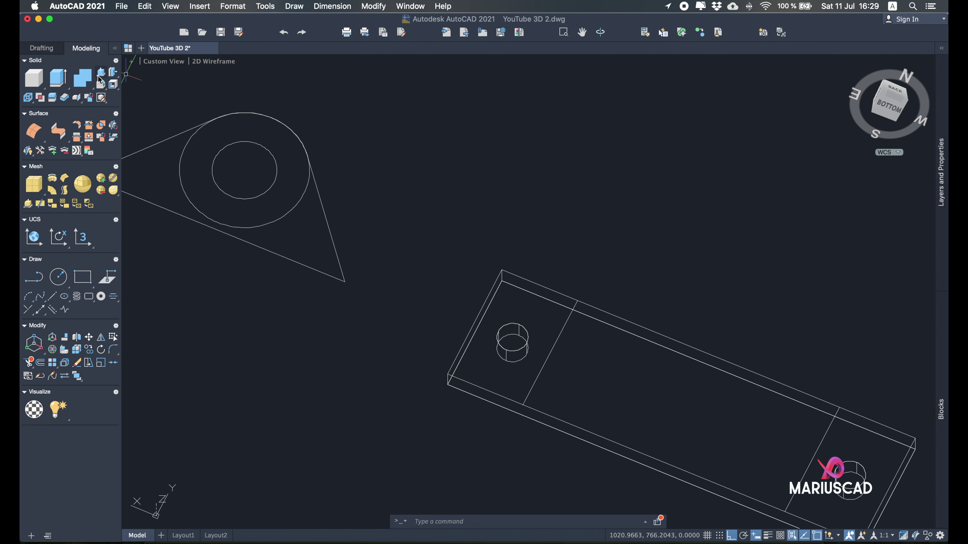
{"action": "middle_click_drag", "start_coordinate": [297, 237], "coordinate": [369, 277], "text": "shift"}
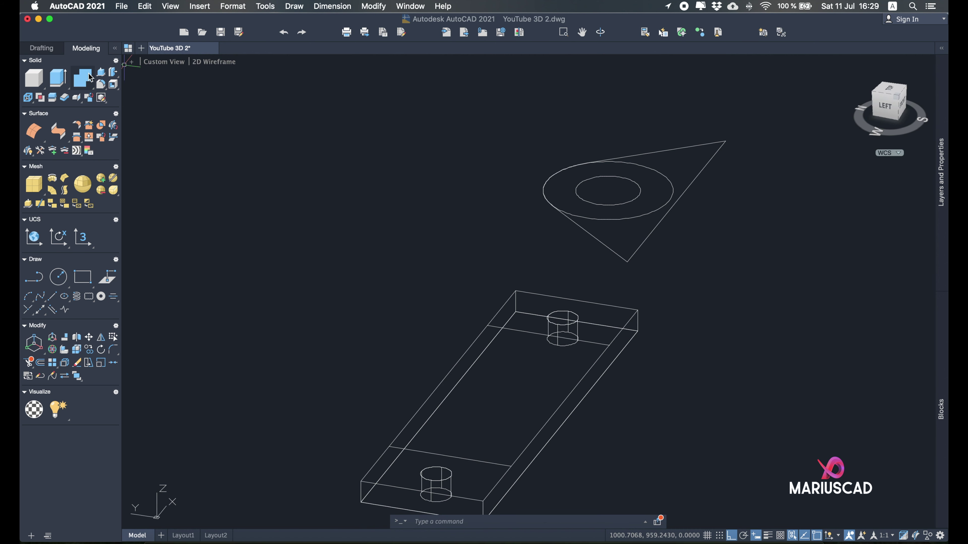
{"action": "left_click", "coordinate": [101, 74]}
{"action": "left_click", "coordinate": [610, 233]}
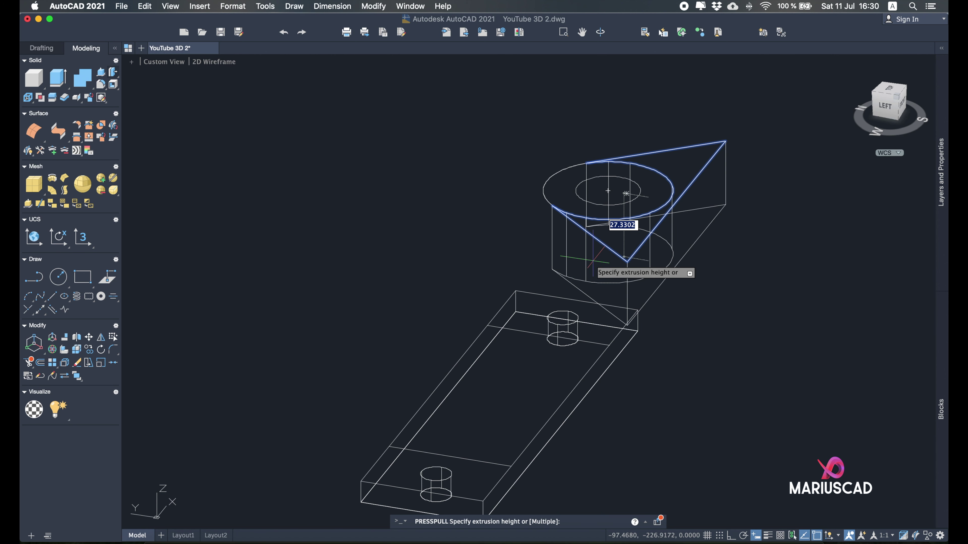
{"action": "key", "text": "Return"}
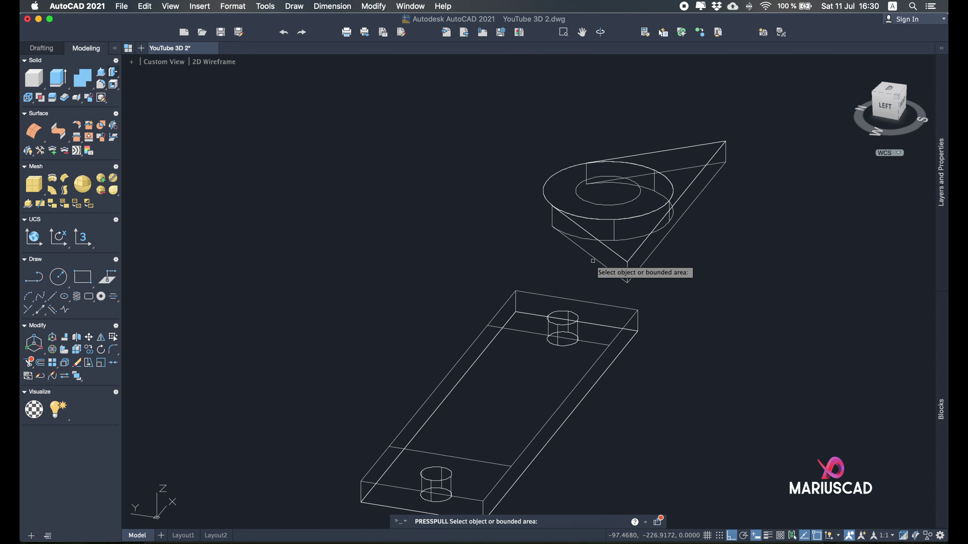
{"action": "key", "text": "Escape"}
- Check the reference drawing in Preview for the thickness of the ring around the upright's large hole
{"action": "middle_click_drag", "start_coordinate": [579, 268], "coordinate": [605, 360], "text": "shift"}
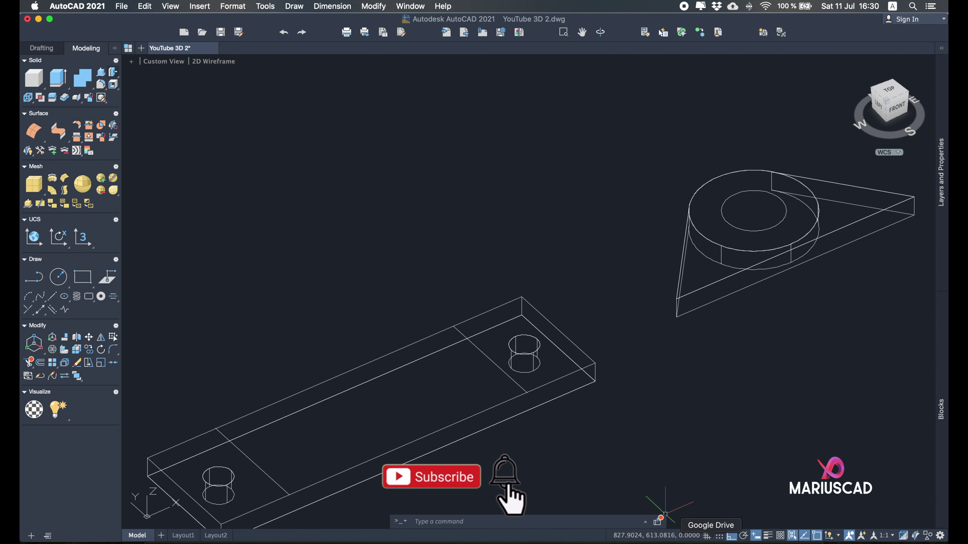
{"action": "left_click", "coordinate": [778, 541]}
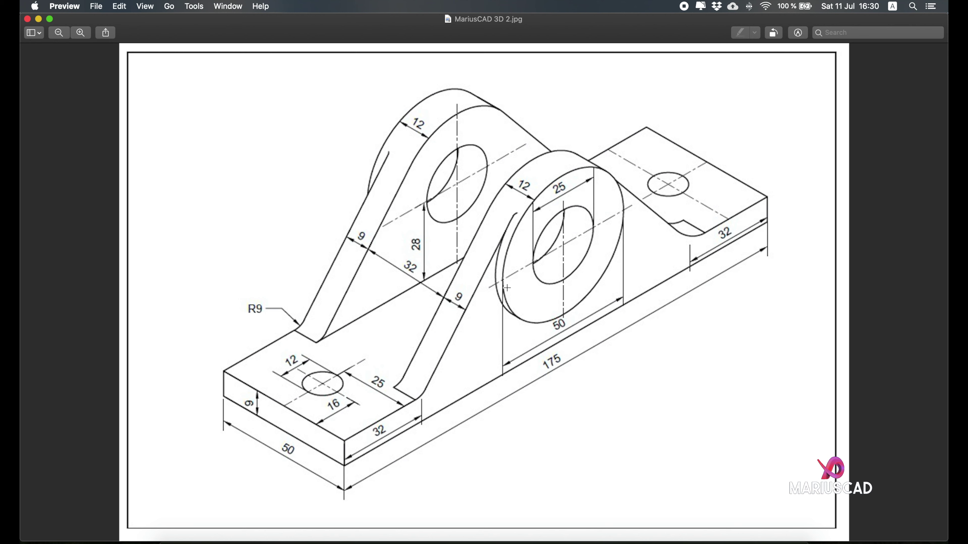
{"action": "left_click", "coordinate": [38, 19]}
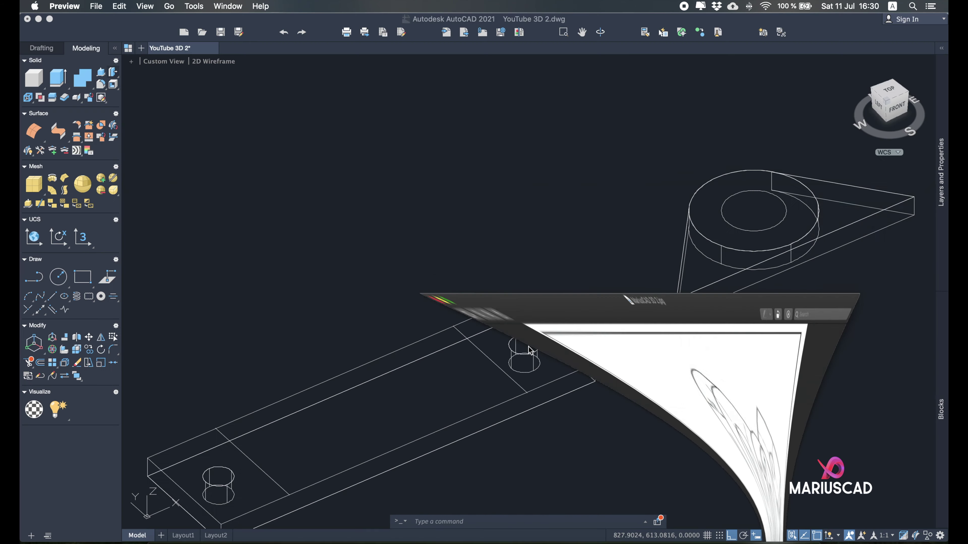
- Press-pull the ring area between the two circles upward by 3, out of the upright's face
{"action": "left_click", "coordinate": [99, 76]}
{"action": "scroll", "coordinate": [727, 263], "scroll_direction": "up", "scroll_amount": 3}
{"action": "middle_click_drag", "start_coordinate": [683, 322], "coordinate": [557, 252], "text": "shift"}
{"action": "middle_click_drag", "start_coordinate": [545, 359], "coordinate": [516, 438], "text": "shift"}
{"action": "left_click", "coordinate": [549, 274]}
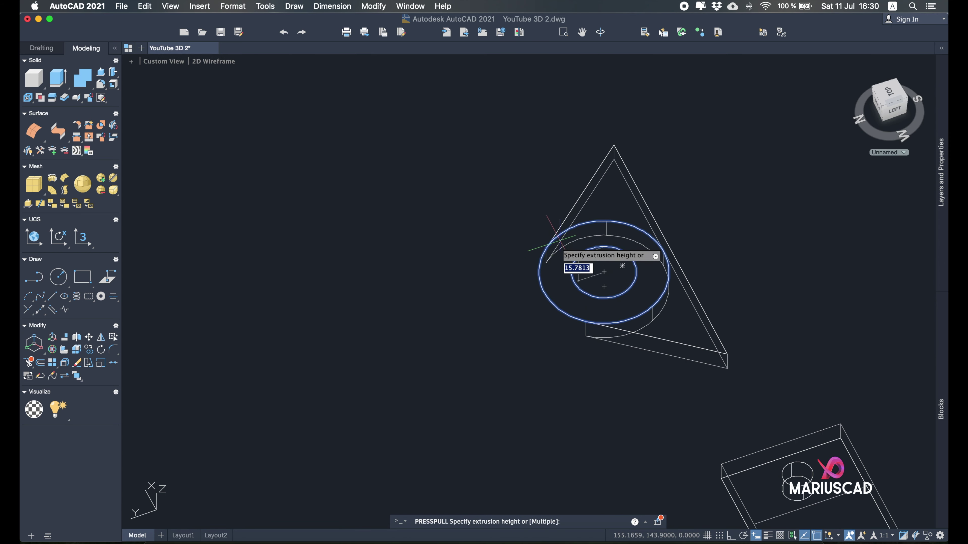
{"action": "left_click", "coordinate": [582, 132]}
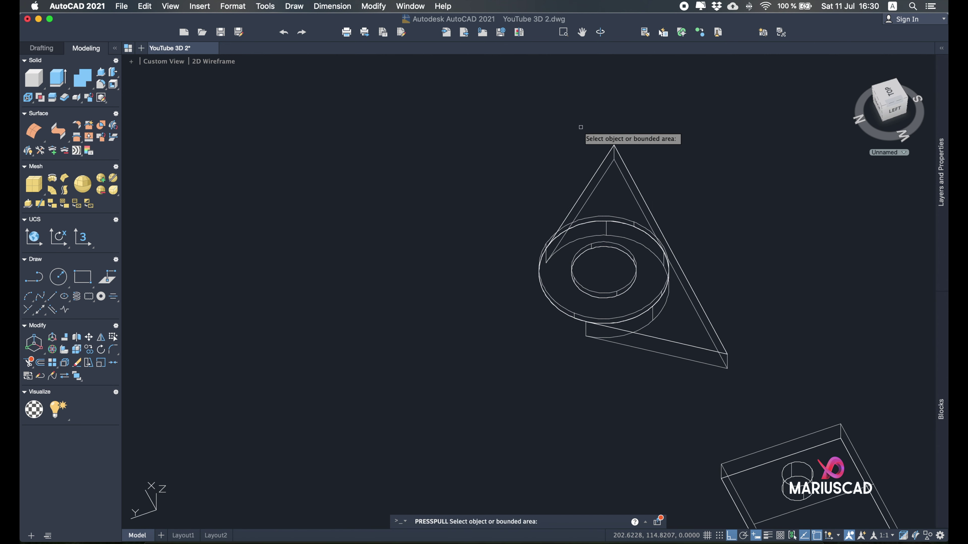
- Press-pull the area inside the small circle down through the full thickness of the upright to cut its hole
{"action": "middle_click_drag", "start_coordinate": [514, 152], "coordinate": [573, 248], "text": "shift"}
{"action": "left_click", "coordinate": [579, 273]}
{"action": "middle_click_drag", "start_coordinate": [572, 324], "coordinate": [591, 336], "text": "shift"}
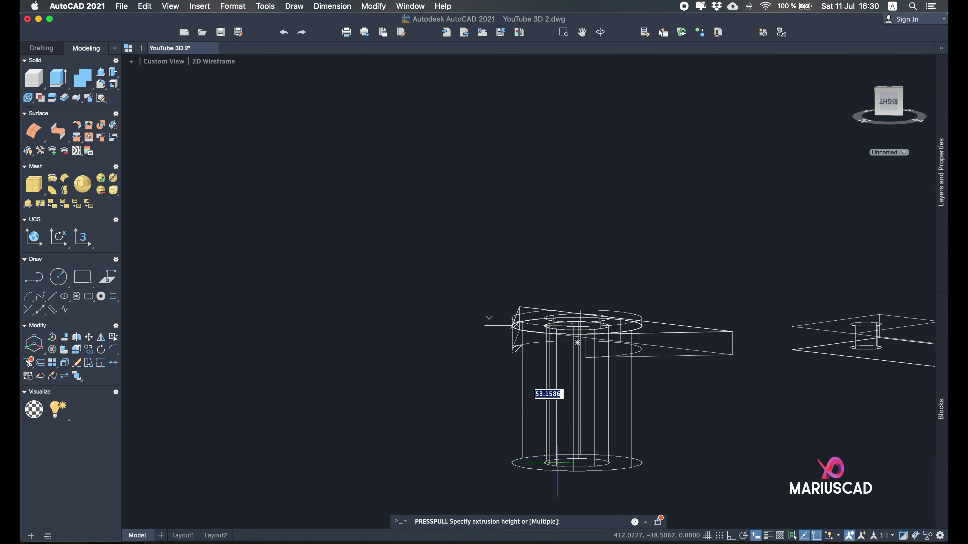
{"action": "key", "text": "Return"}
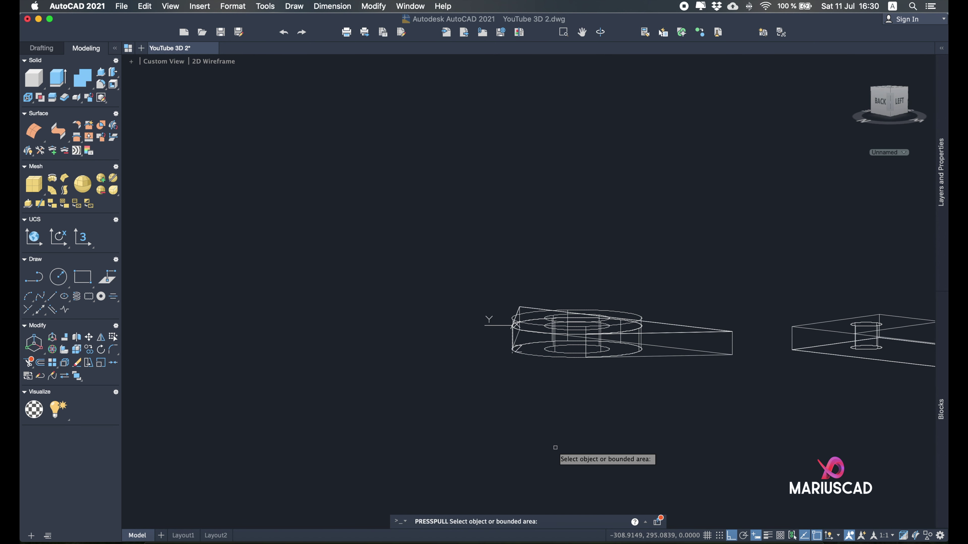
{"action": "key", "text": "Escape"}
- Union the raised ring and the upright's plate into one solid
{"action": "middle_click_drag", "start_coordinate": [555, 443], "coordinate": [530, 303], "text": "shift"}
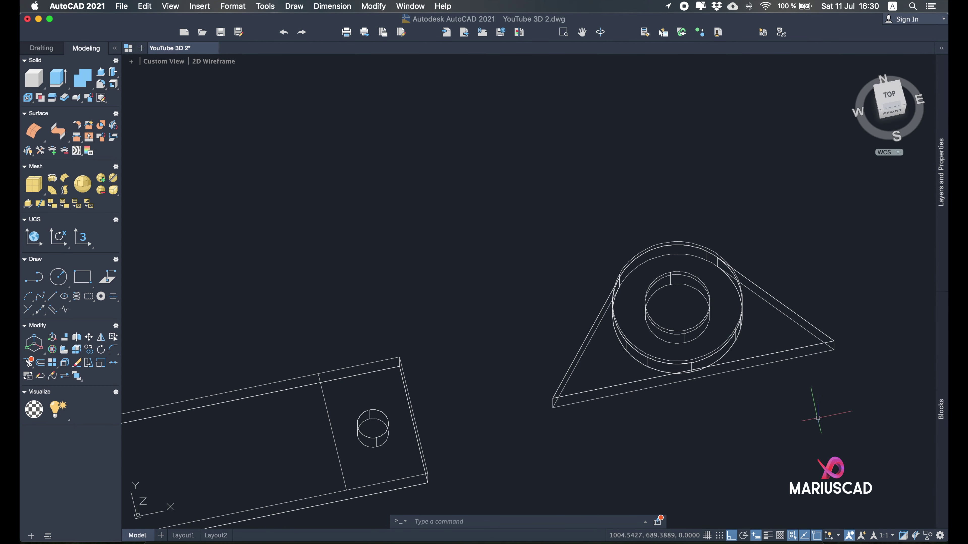
{"action": "left_click", "coordinate": [83, 83]}
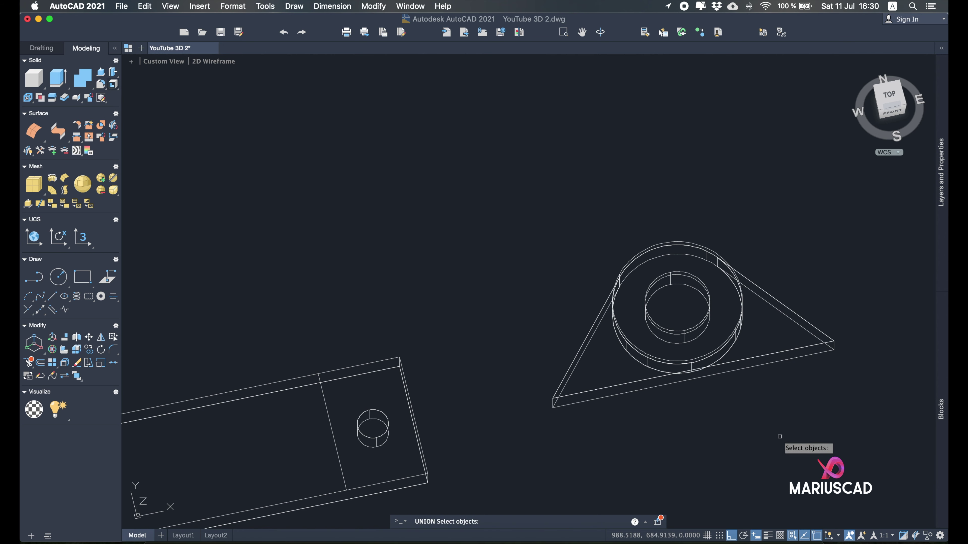
{"action": "left_click", "coordinate": [808, 449]}
{"action": "left_click", "coordinate": [545, 191]}
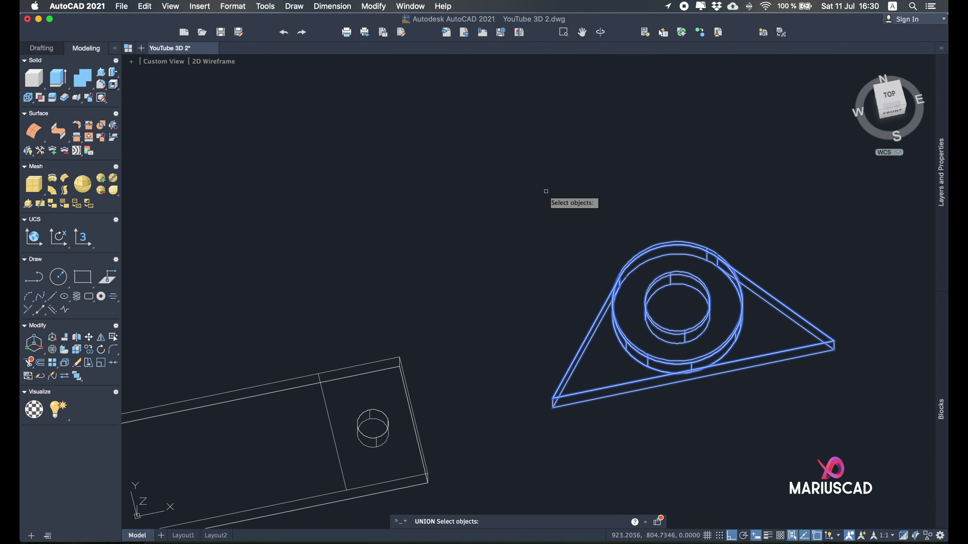
{"action": "key", "text": "Return"}
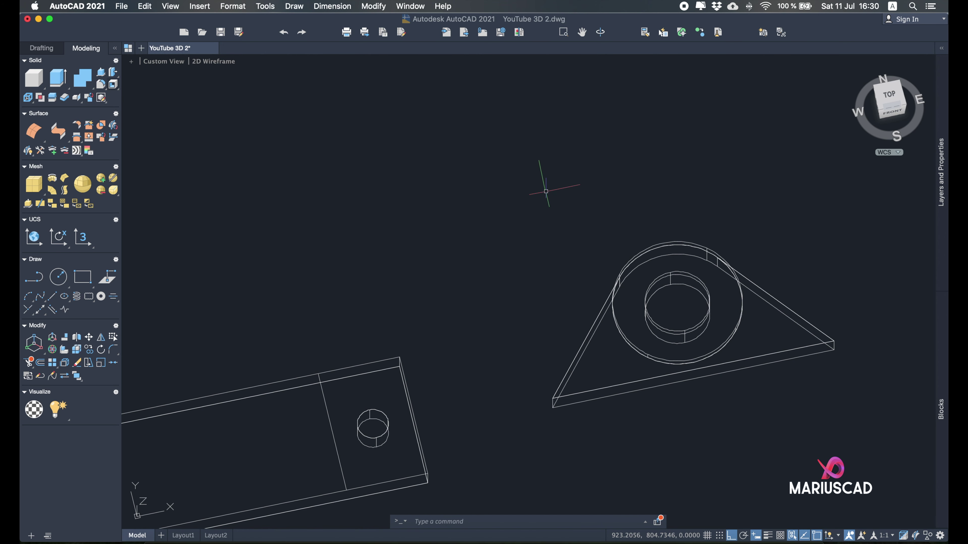
{"action": "left_click", "coordinate": [595, 357]}
{"action": "left_click", "coordinate": [620, 277]}
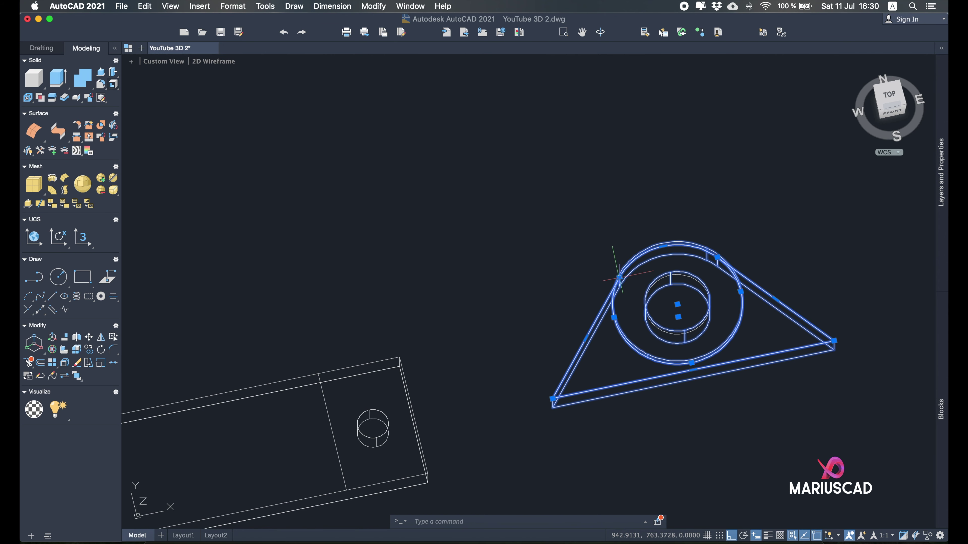
{"action": "key", "text": "Escape"}
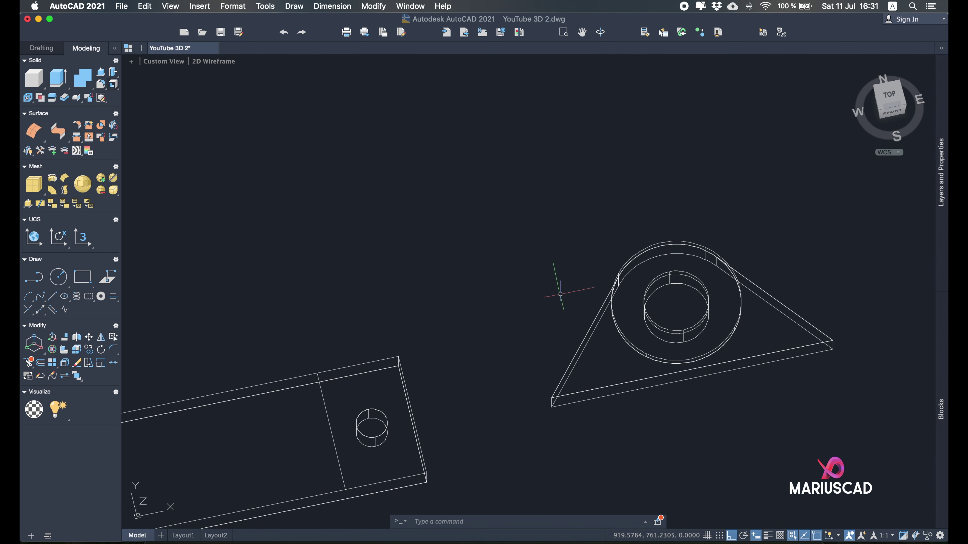
- Stand the upright vertically with 3D Rotate, turning it 90° about its X axis
{"action": "left_click", "coordinate": [386, 7]}
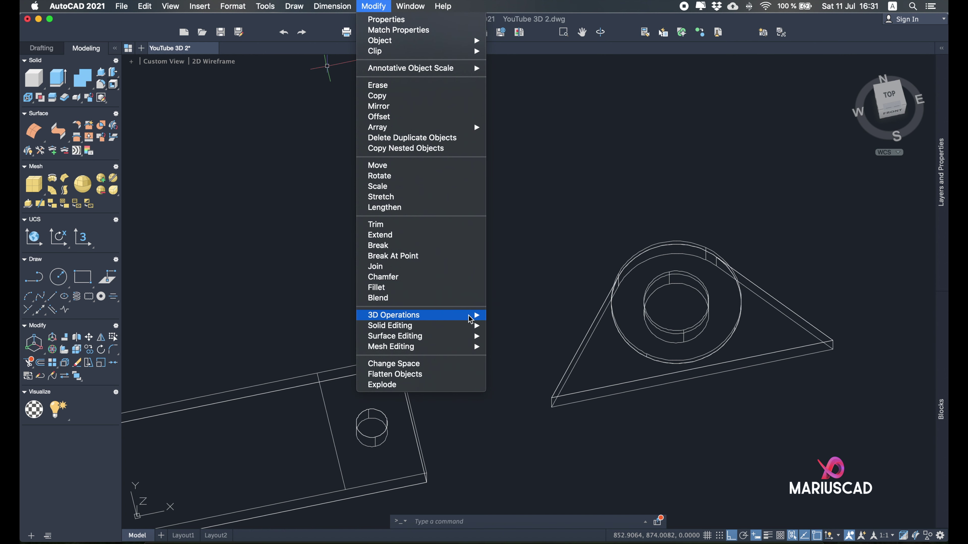
{"action": "mouse_move", "coordinate": [471, 322]}
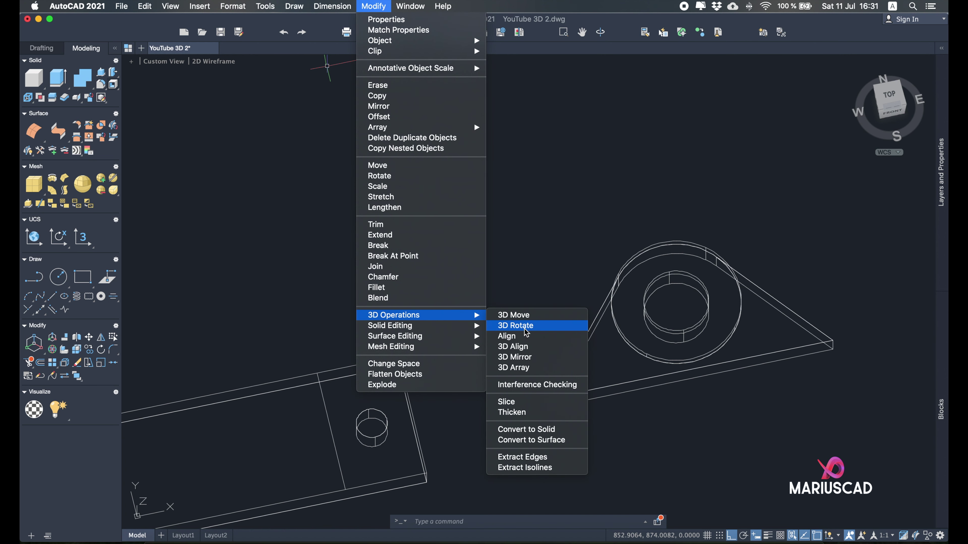
{"action": "left_click", "coordinate": [541, 329]}
{"action": "left_click", "coordinate": [833, 424]}
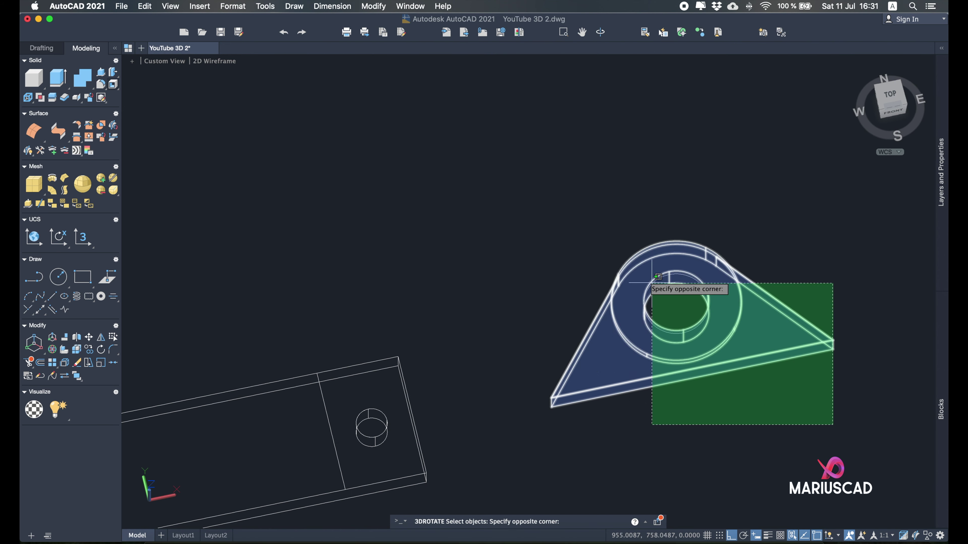
{"action": "left_click", "coordinate": [535, 189]}
{"action": "key", "text": "Return"}
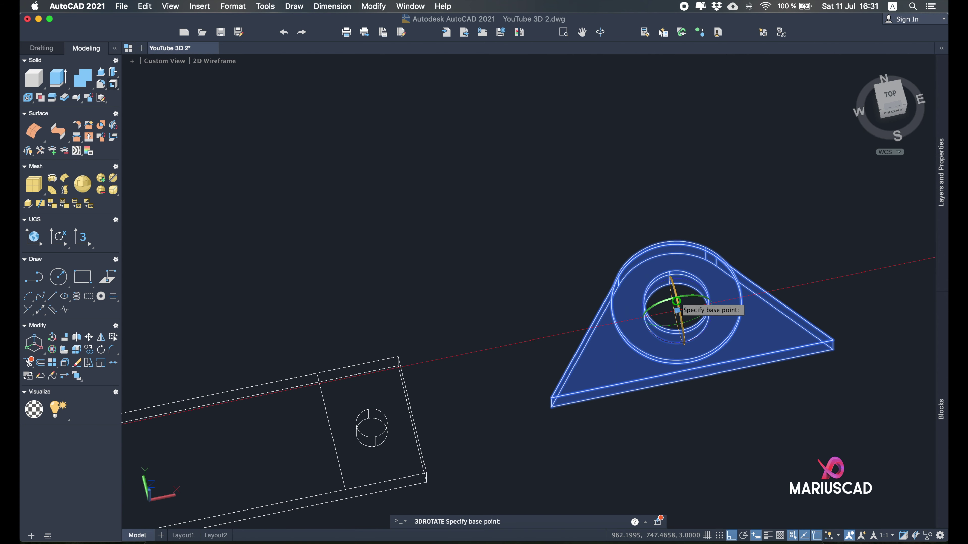
{"action": "scroll", "coordinate": [680, 313], "scroll_direction": "up", "scroll_amount": 5}
{"action": "middle_click_drag", "start_coordinate": [689, 324], "coordinate": [729, 283], "text": "shift"}
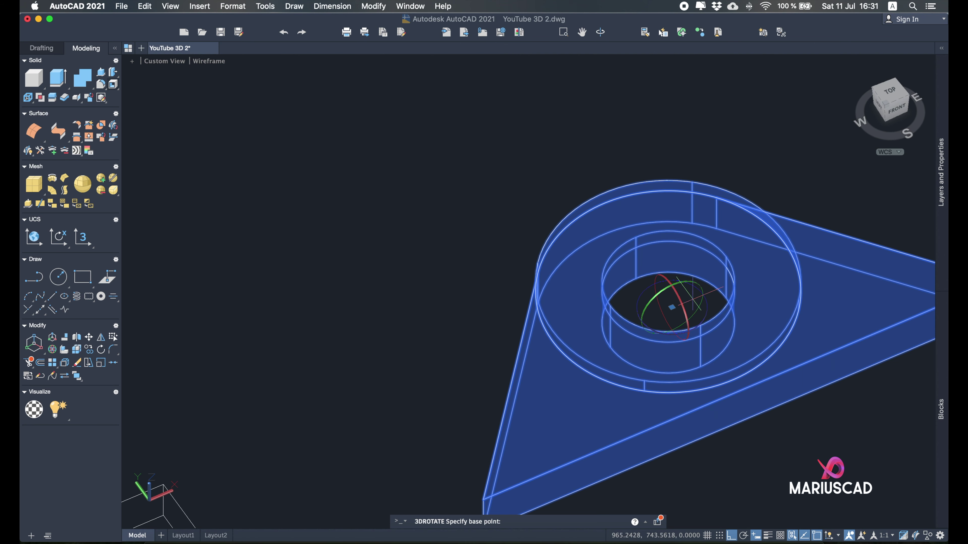
{"action": "left_click", "coordinate": [681, 302]}
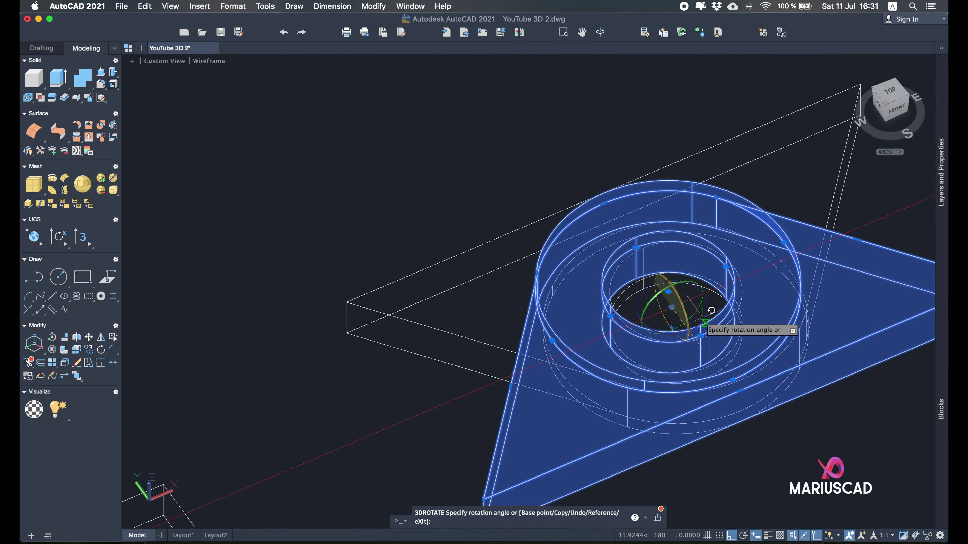
{"action": "scroll", "coordinate": [727, 326], "scroll_direction": "down", "scroll_amount": 5}
{"action": "middle_click_drag", "start_coordinate": [727, 326], "coordinate": [804, 233], "text": "shift"}
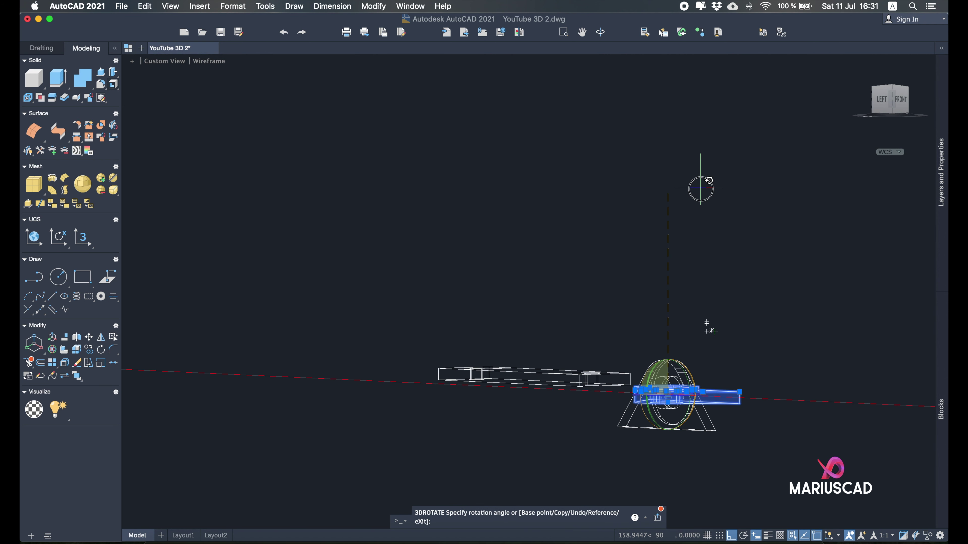
{"action": "left_click", "coordinate": [700, 188]}
- Move the upright from the midpoint of its bottom edge to the midpoint of the base plate's upper long edge
{"action": "scroll", "coordinate": [658, 394], "scroll_direction": "up", "scroll_amount": 5}
{"action": "middle_click_drag", "start_coordinate": [670, 420], "coordinate": [758, 442], "text": "shift"}
{"action": "middle_click_drag", "start_coordinate": [621, 268], "coordinate": [519, 396], "text": "shift"}
{"action": "scroll", "coordinate": [546, 315], "scroll_direction": "up", "scroll_amount": 5}
{"action": "scroll", "coordinate": [545, 315], "scroll_direction": "down", "scroll_amount": 10}
{"action": "left_click", "coordinate": [507, 429]}
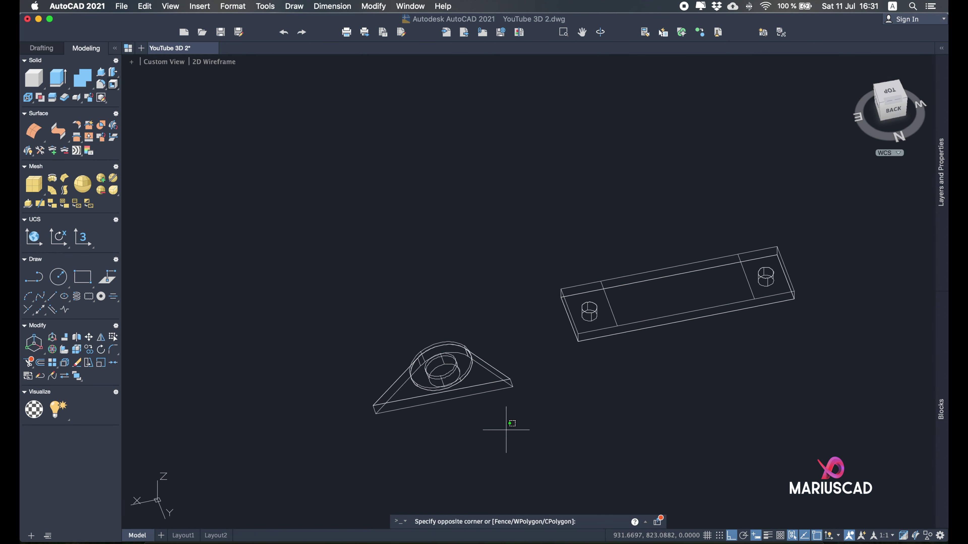
{"action": "left_click", "coordinate": [374, 285]}
{"action": "type", "text": "m"}
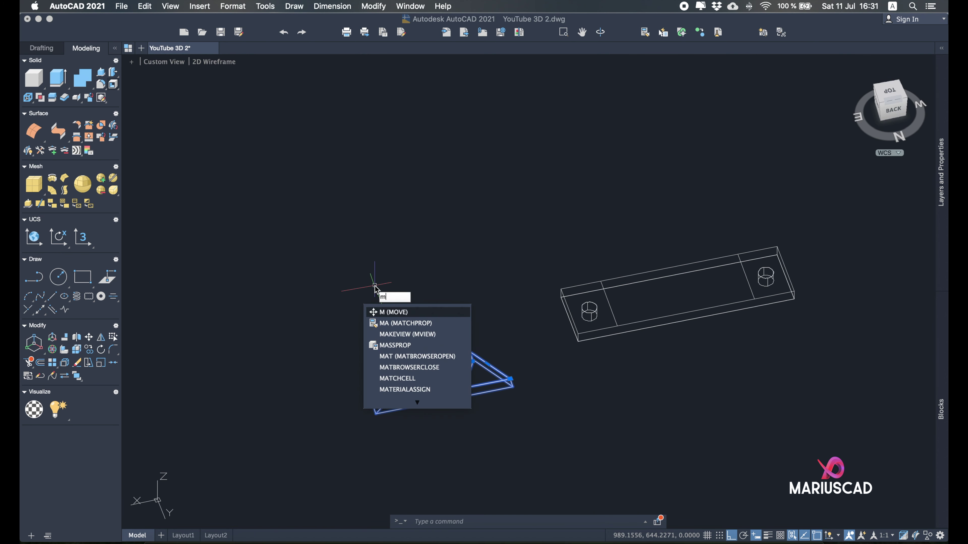
{"action": "key", "text": "Return"}
{"action": "scroll", "coordinate": [491, 371], "scroll_direction": "up", "scroll_amount": 6}
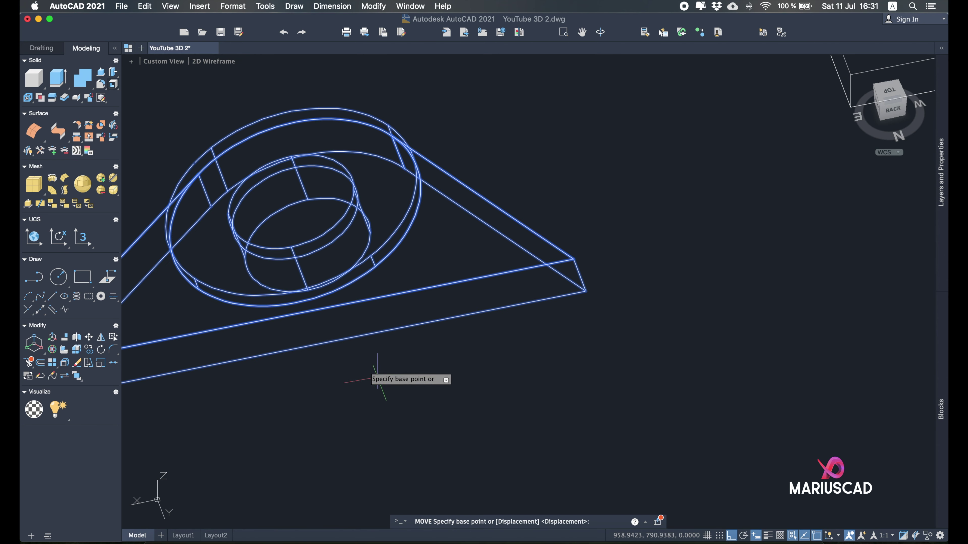
{"action": "scroll", "coordinate": [328, 342], "scroll_direction": "down", "scroll_amount": 6}
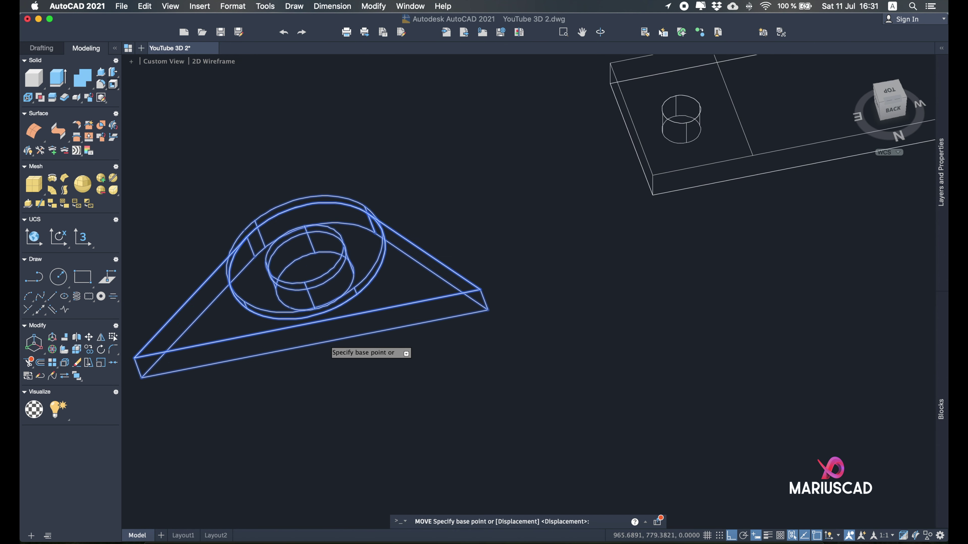
{"action": "left_click", "coordinate": [319, 342]}
{"action": "scroll", "coordinate": [524, 252], "scroll_direction": "up", "scroll_amount": 5}
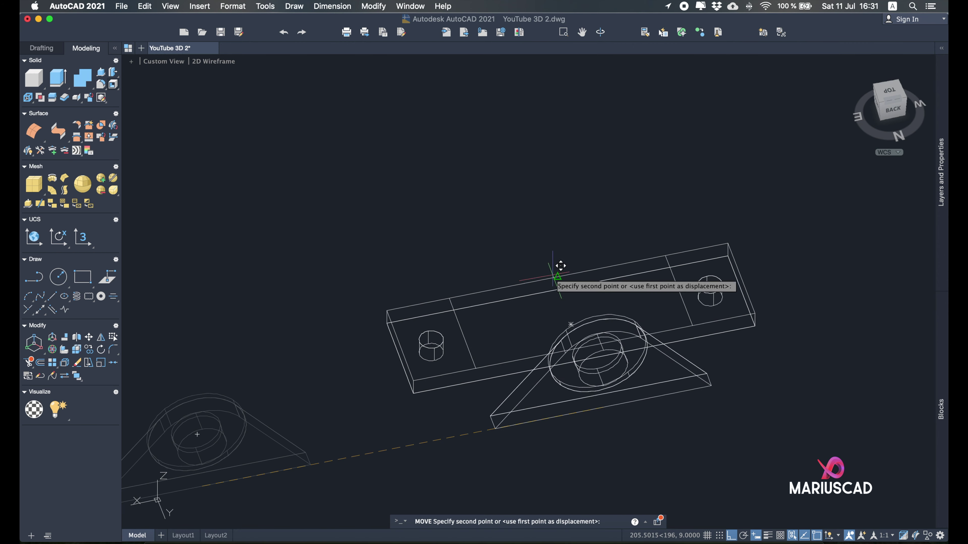
{"action": "left_click", "coordinate": [557, 276]}
- Move the upright 9 inward across the plate's width so it sits on top of the base plate
{"action": "middle_click_drag", "start_coordinate": [557, 275], "coordinate": [670, 393], "text": "shift"}
{"action": "left_click", "coordinate": [669, 393]}
{"action": "left_click", "coordinate": [558, 286]}
{"action": "middle_click_drag", "start_coordinate": [558, 285], "coordinate": [659, 395], "text": "shift"}
{"action": "key", "text": "Escape"}
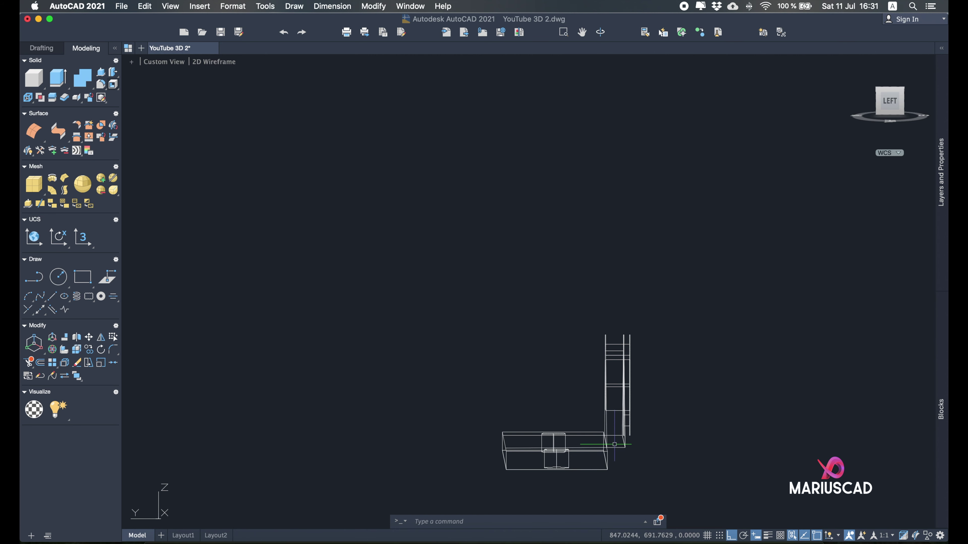
{"action": "left_click", "coordinate": [694, 382]}
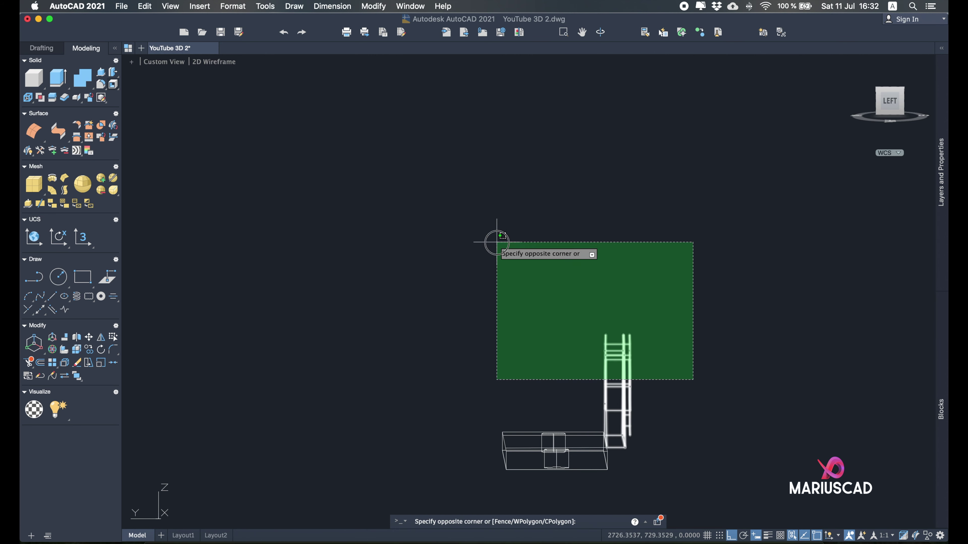
{"action": "left_click", "coordinate": [473, 218]}
{"action": "middle_click_drag", "start_coordinate": [644, 390], "coordinate": [612, 405], "text": "shift"}
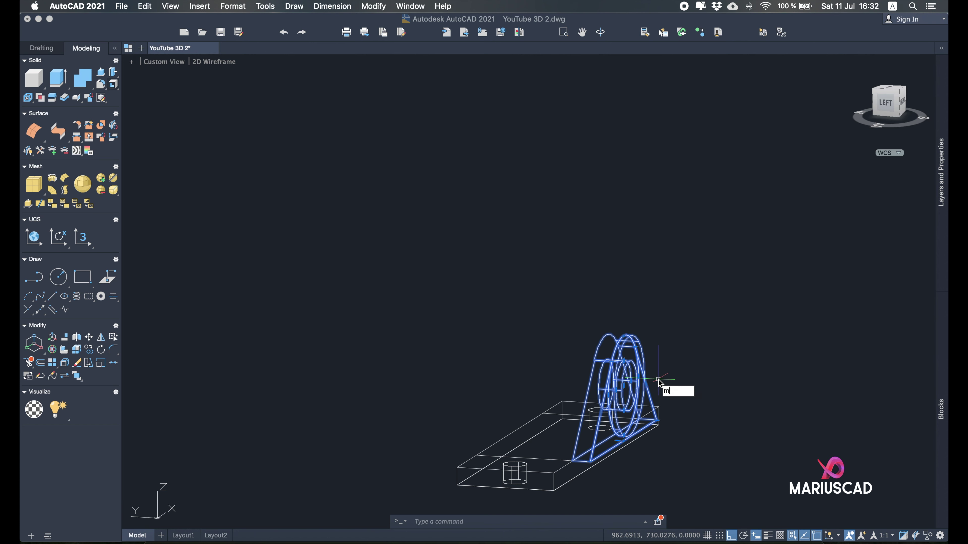
{"action": "key", "text": "Return"}
{"action": "middle_click_drag", "start_coordinate": [661, 383], "coordinate": [659, 298], "text": "shift"}
{"action": "left_click", "coordinate": [659, 298]}
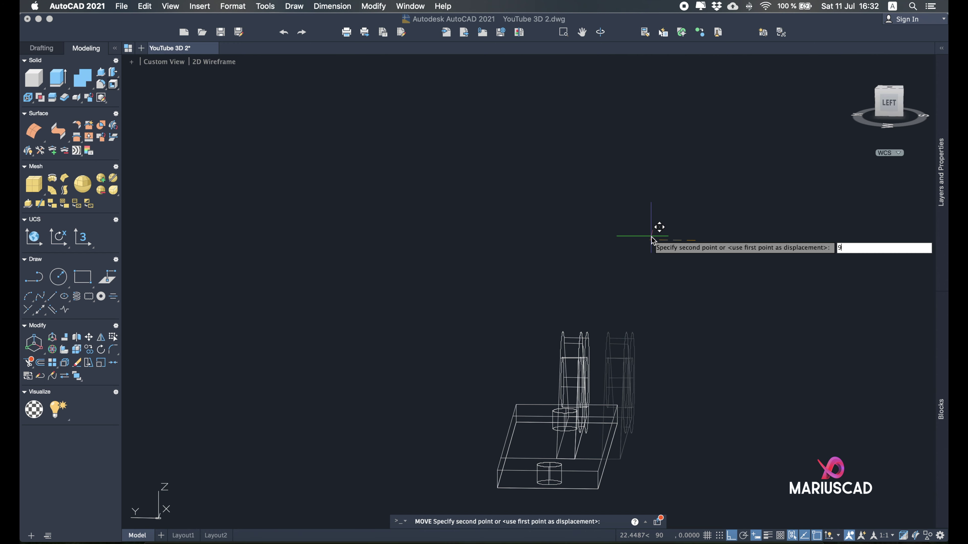
{"action": "left_click", "coordinate": [650, 236]}
- Set the visual style to Shaded with Edges and inspect the upright on the base plate
{"action": "scroll", "coordinate": [610, 446], "scroll_direction": "up", "scroll_amount": 8}
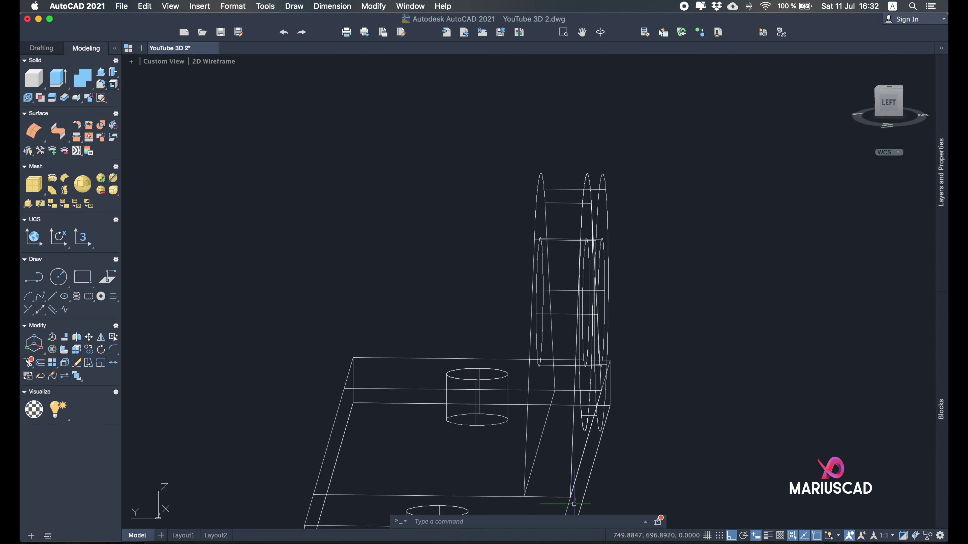
{"action": "middle_click_drag", "start_coordinate": [594, 404], "coordinate": [579, 358], "text": "shift"}
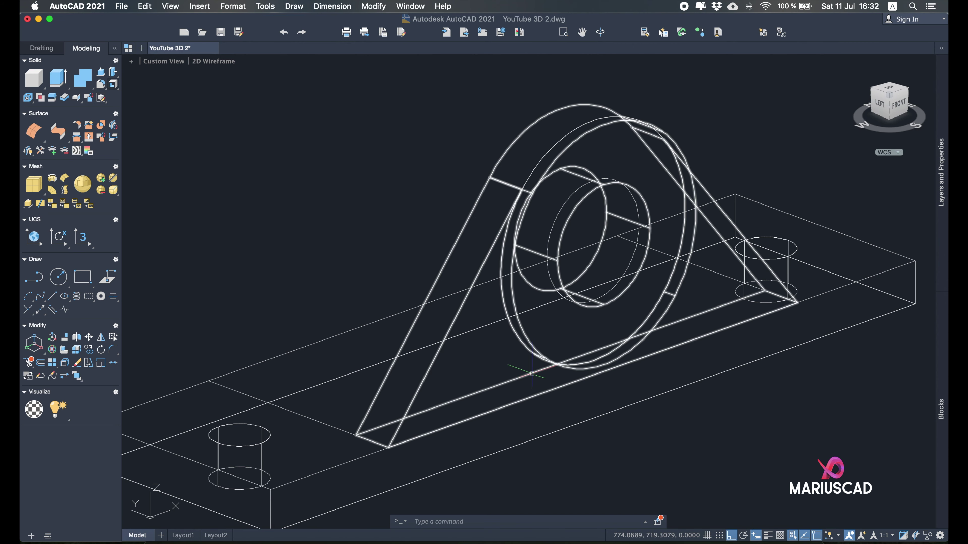
{"action": "scroll", "coordinate": [407, 274], "scroll_direction": "down", "scroll_amount": 2}
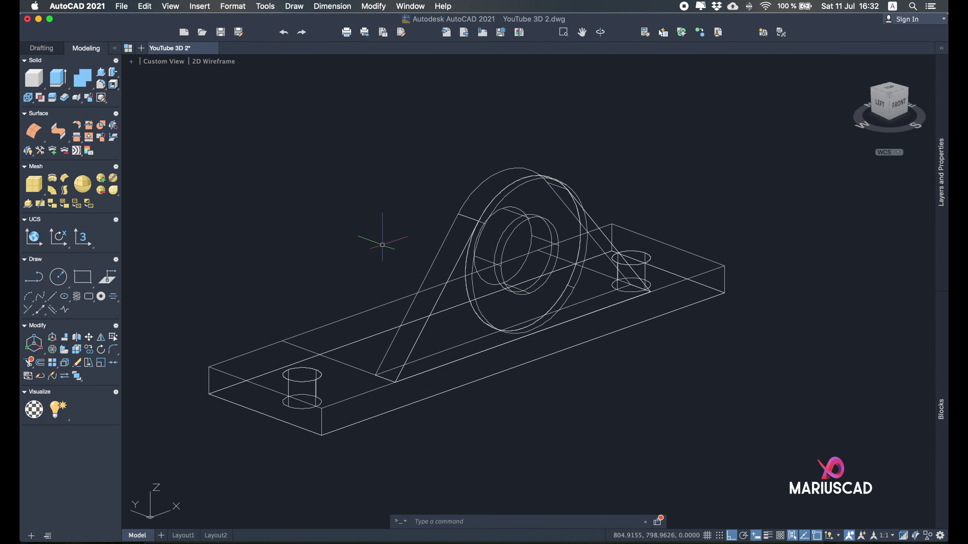
{"action": "middle_click_drag", "start_coordinate": [361, 200], "coordinate": [389, 247]}
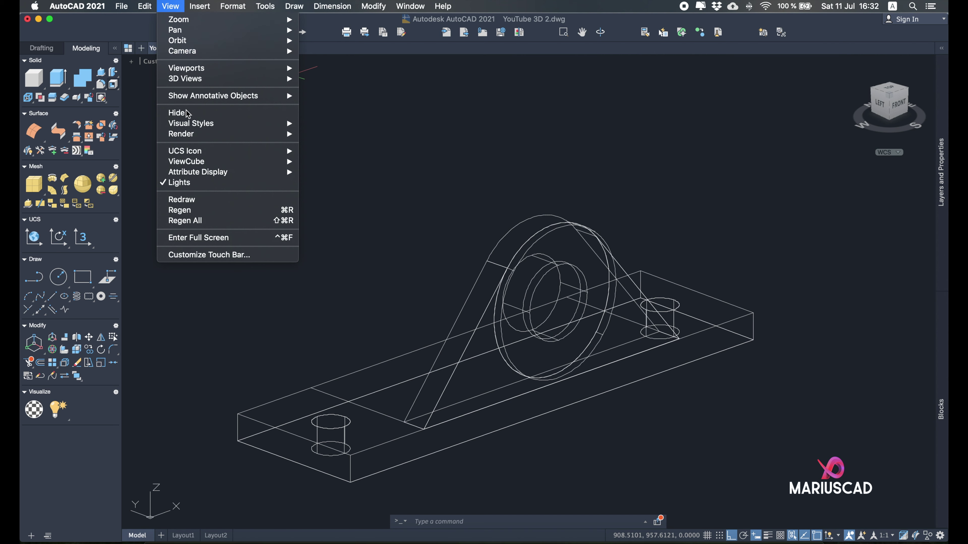
{"action": "mouse_move", "coordinate": [193, 137]}
{"action": "mouse_move", "coordinate": [231, 129]}
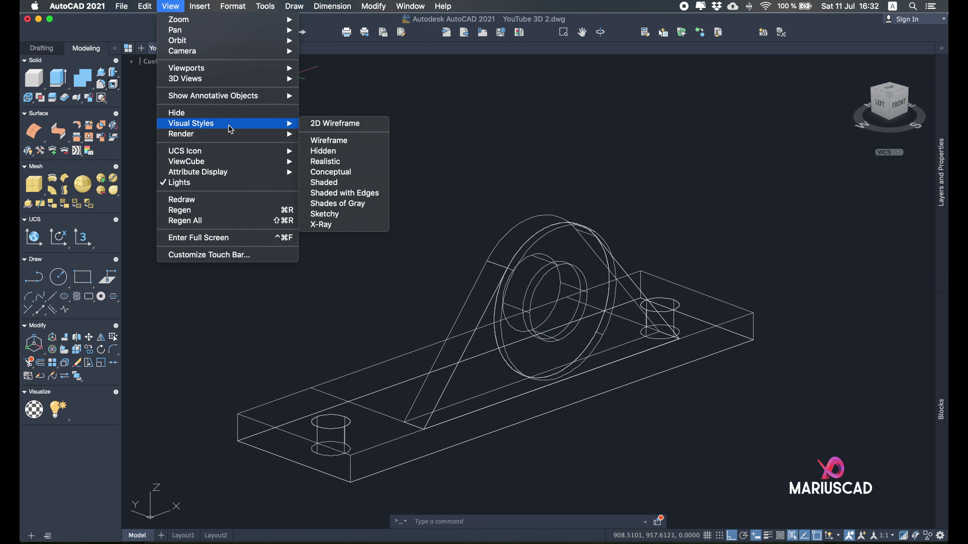
{"action": "left_click", "coordinate": [350, 196]}
{"action": "mouse_move", "coordinate": [602, 366]}
{"action": "middle_mouse_down", "text": "shift"}
{"action": "mouse_move", "coordinate": [605, 285]}
{"action": "mouse_move", "coordinate": [659, 402]}
{"action": "mouse_move", "coordinate": [704, 380]}
{"action": "mouse_move", "coordinate": [705, 510]}
{"action": "middle_mouse_up", "text": "shift"}
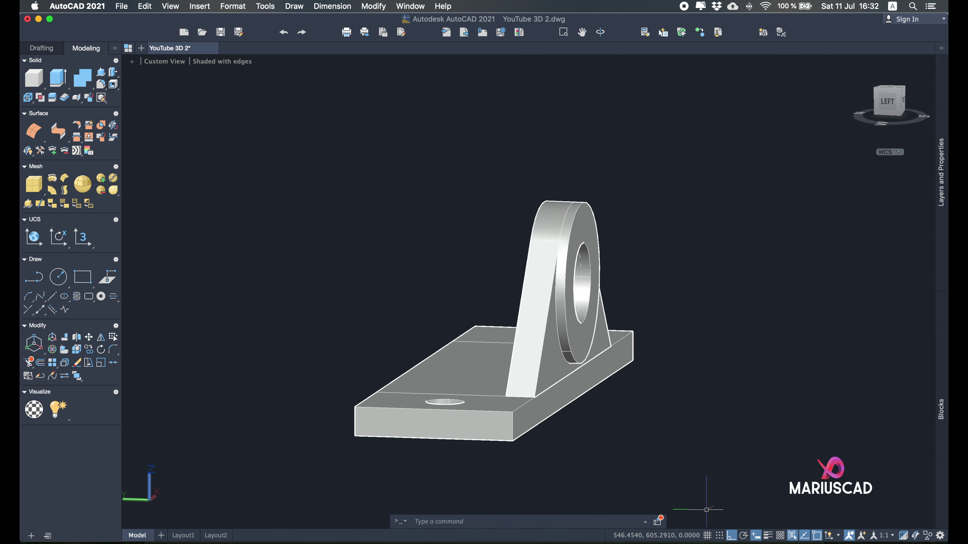
- Check the reference drawing in Preview for the position of the second upright, and return to the AutoCAD model
{"action": "left_click", "coordinate": [771, 533]}
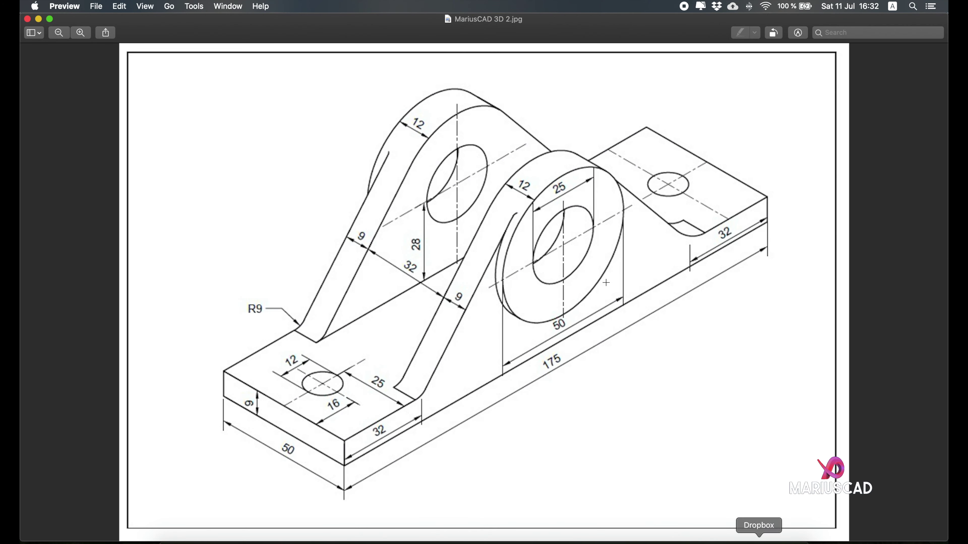
{"action": "left_click", "coordinate": [38, 19]}
{"action": "left_click", "coordinate": [442, 278]}
{"action": "left_click", "coordinate": [442, 278]}
- Mirror the upright across the base plate's lengthwise centreline, picking midpoints for the mirror line, and keep the original upright
{"action": "middle_click_drag", "start_coordinate": [475, 245], "coordinate": [640, 241], "text": "shift"}
{"action": "mouse_move", "coordinate": [674, 281]}
{"action": "middle_mouse_down", "text": "shift"}
{"action": "mouse_move", "coordinate": [687, 281]}
{"action": "mouse_move", "coordinate": [688, 265]}
{"action": "middle_mouse_up", "text": "shift"}
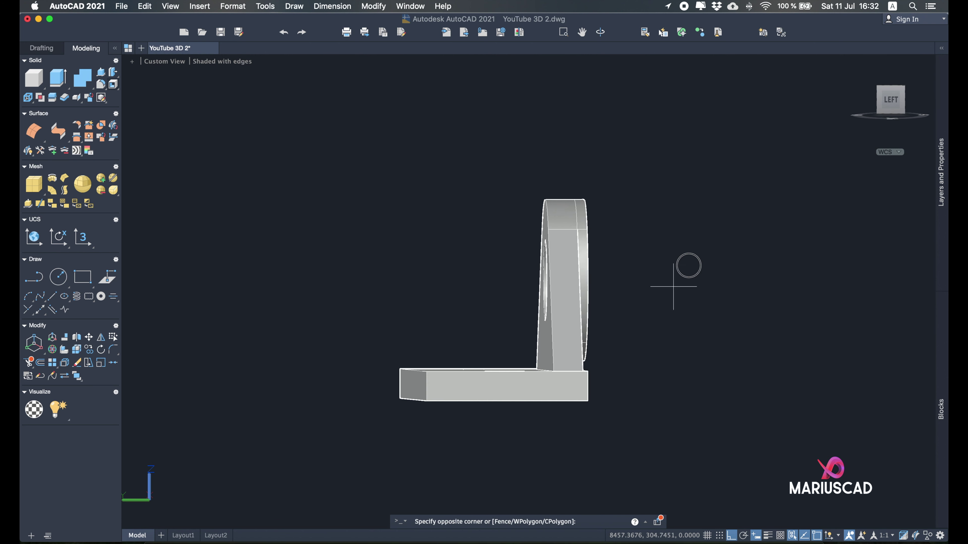
{"action": "left_click", "coordinate": [688, 265]}
{"action": "left_click", "coordinate": [445, 141]}
{"action": "type", "text": "mi"}
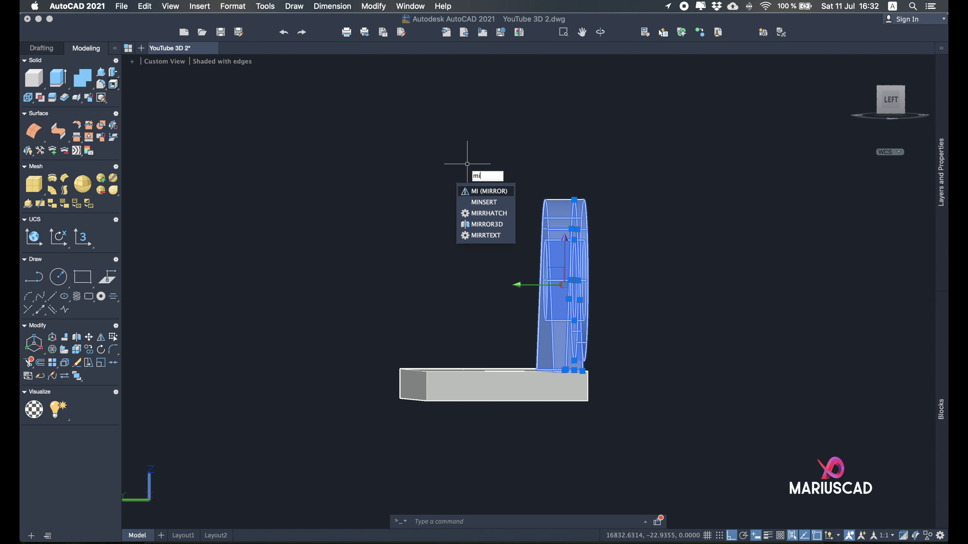
{"action": "key", "text": "Return"}
{"action": "mouse_move", "coordinate": [471, 205]}
{"action": "middle_mouse_down", "text": "shift"}
{"action": "mouse_move", "coordinate": [481, 301]}
{"action": "mouse_move", "coordinate": [475, 289]}
{"action": "mouse_move", "coordinate": [465, 308]}
{"action": "middle_mouse_up", "text": "shift"}
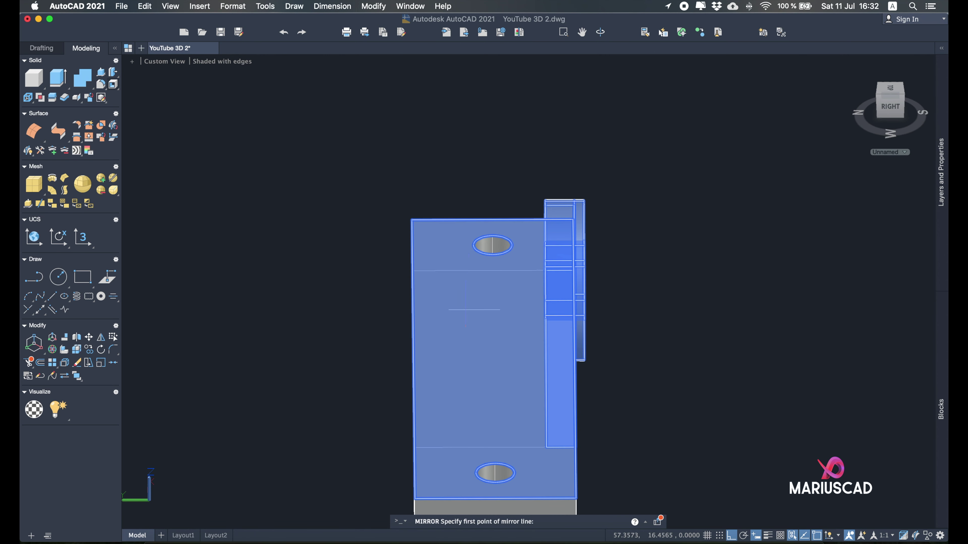
{"action": "scroll", "coordinate": [495, 446], "scroll_direction": "up", "scroll_amount": 3}
{"action": "middle_click_drag", "start_coordinate": [495, 447], "coordinate": [494, 443]}
{"action": "left_click", "coordinate": [494, 443]}
{"action": "middle_click_drag", "start_coordinate": [478, 161], "coordinate": [494, 333]}
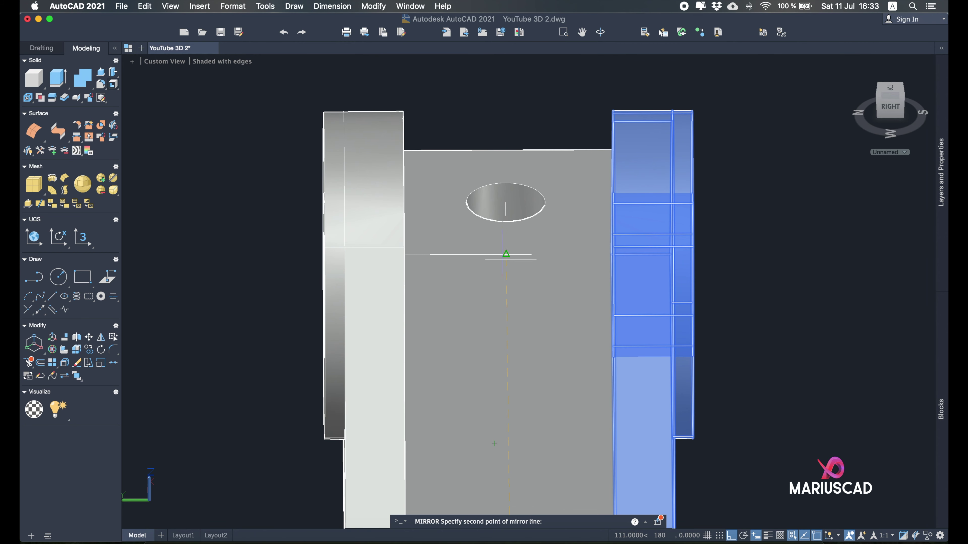
{"action": "left_click", "coordinate": [506, 253]}
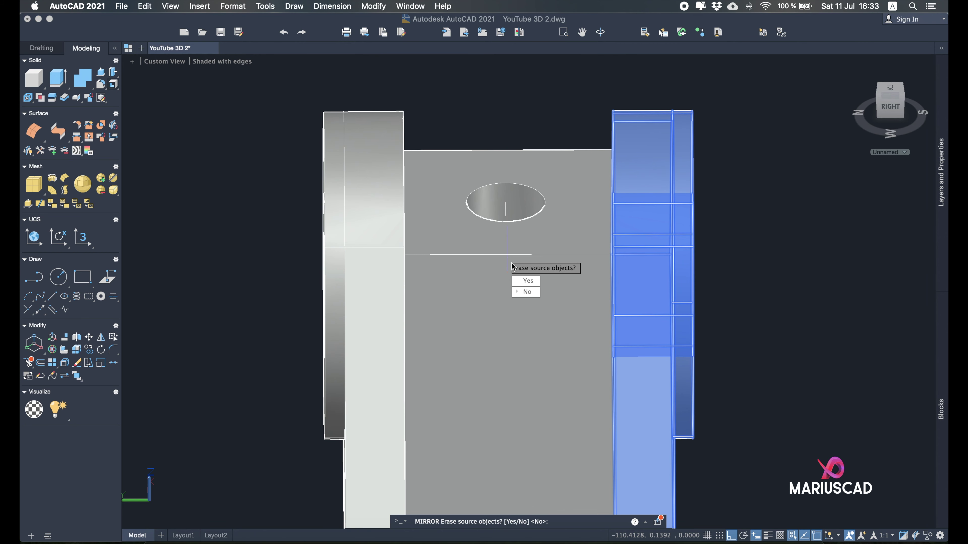
{"action": "left_click", "coordinate": [525, 292]}
- Restore the home view and unite the base plate and both uprights into one solid with Union
{"action": "mouse_move", "coordinate": [451, 247]}
{"action": "middle_mouse_down", "text": "shift"}
{"action": "mouse_move", "coordinate": [371, 219]}
{"action": "mouse_move", "coordinate": [421, 330]}
{"action": "mouse_move", "coordinate": [536, 258]}
{"action": "middle_mouse_up", "text": "shift"}
{"action": "scroll", "coordinate": [371, 218], "scroll_direction": "down", "scroll_amount": 5}
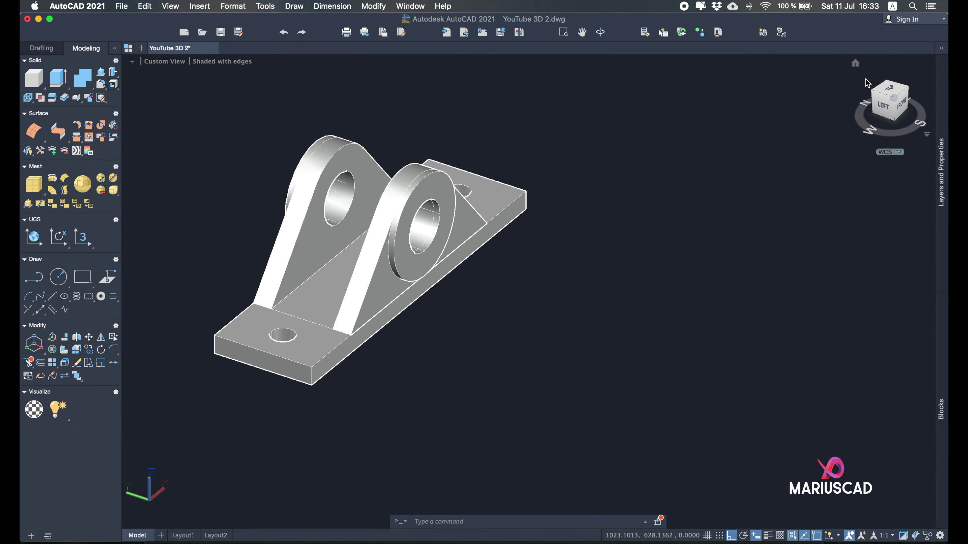
{"action": "left_click", "coordinate": [858, 66]}
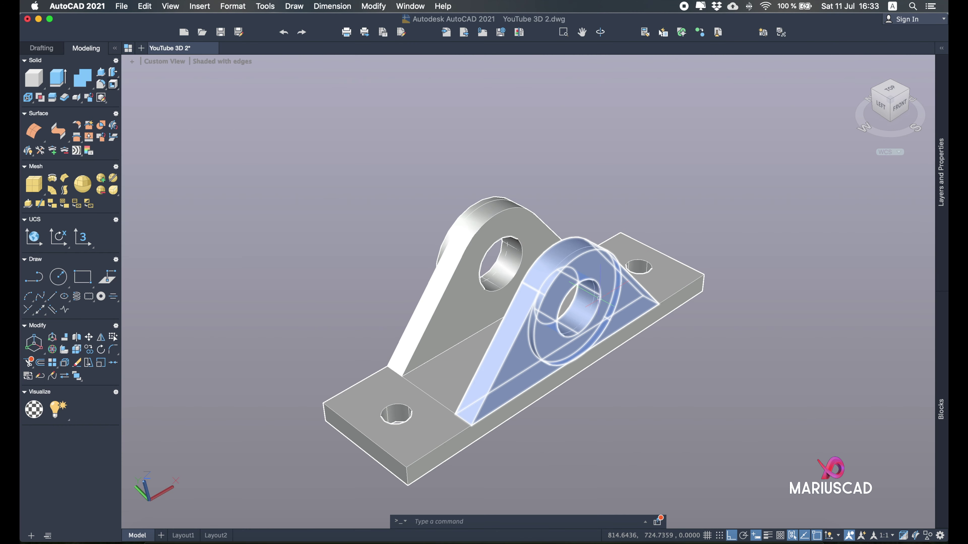
{"action": "middle_click_drag", "start_coordinate": [569, 385], "coordinate": [601, 321]}
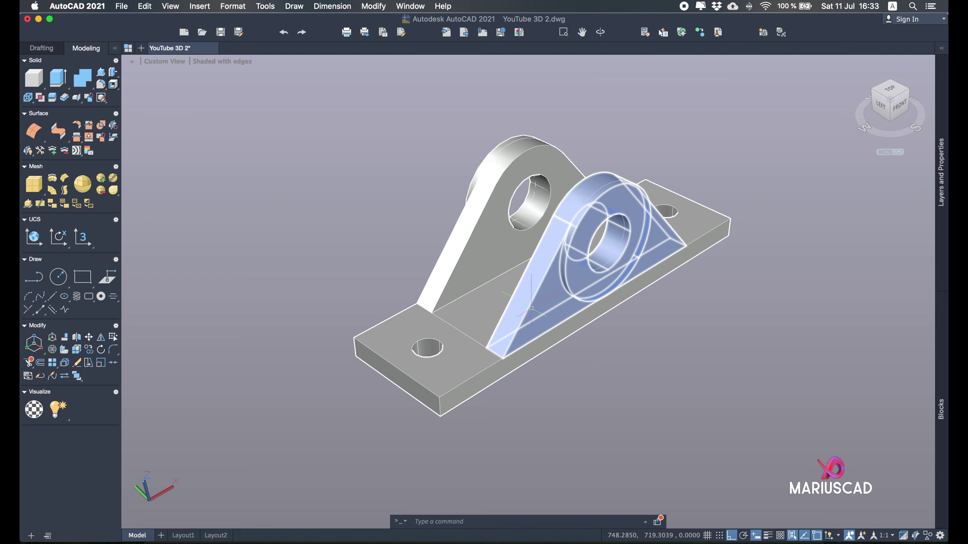
{"action": "left_click", "coordinate": [80, 81]}
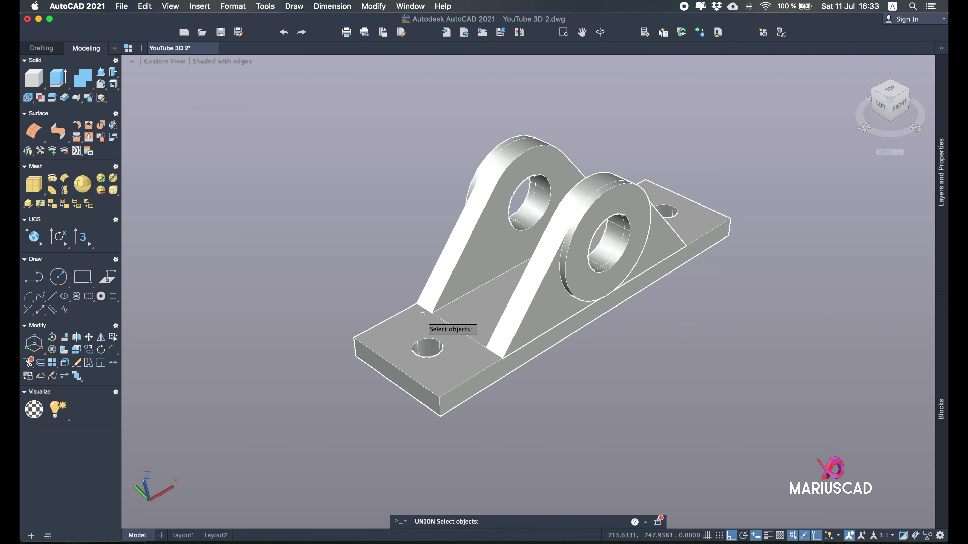
{"action": "left_click", "coordinate": [458, 370]}
{"action": "left_click", "coordinate": [477, 223]}
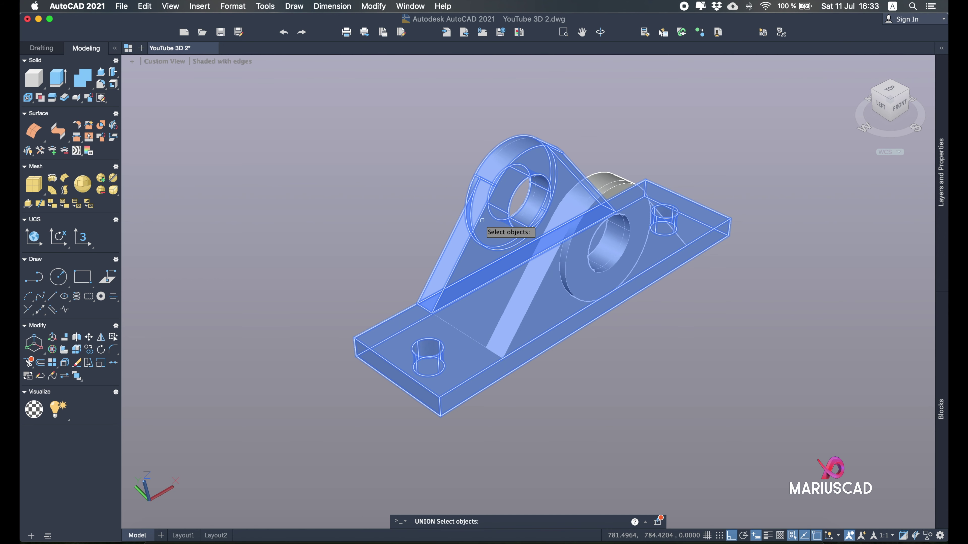
{"action": "left_click", "coordinate": [611, 179]}
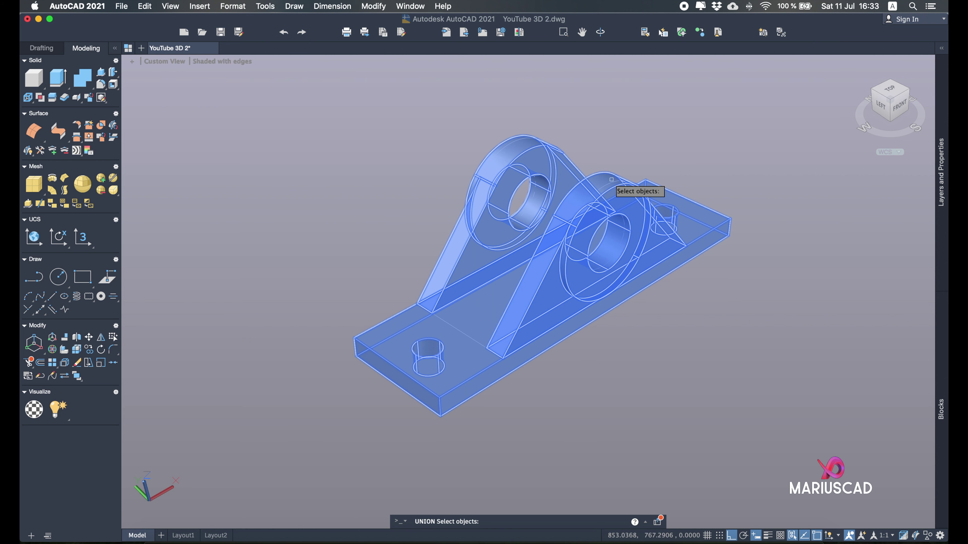
{"action": "key", "text": "Return"}
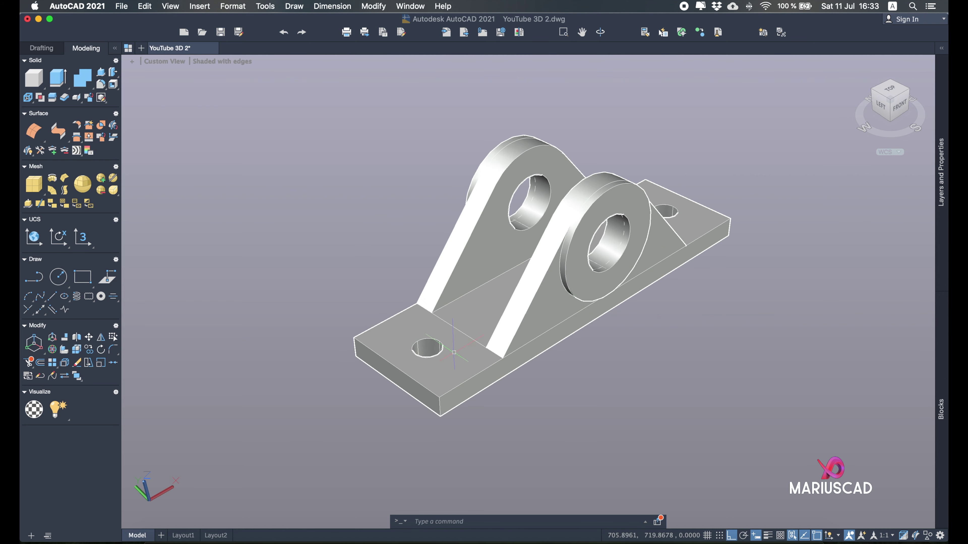
- Erase the united bracket solid and move the remaining construction outlines clear of its location along the negative X direction
{"action": "left_click", "coordinate": [456, 360]}
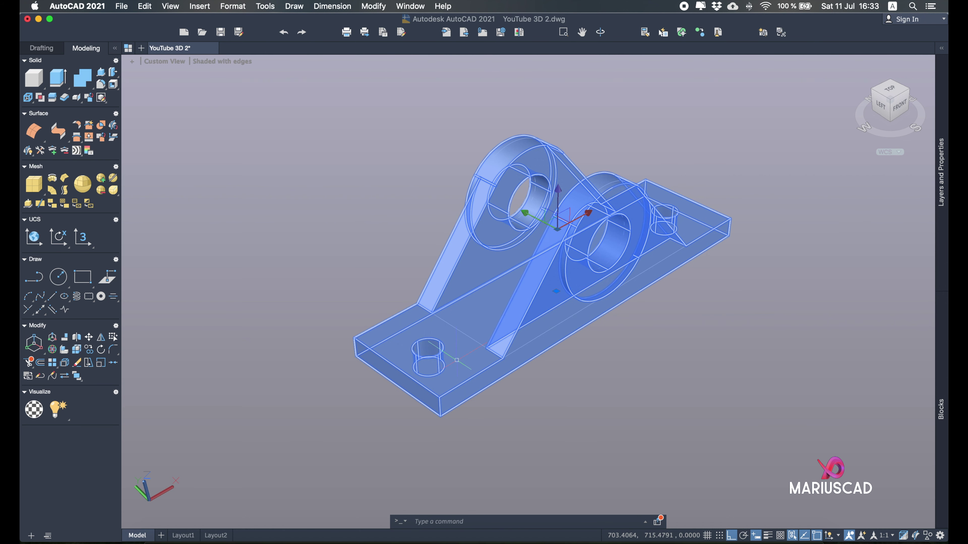
{"action": "key", "text": "Delete"}
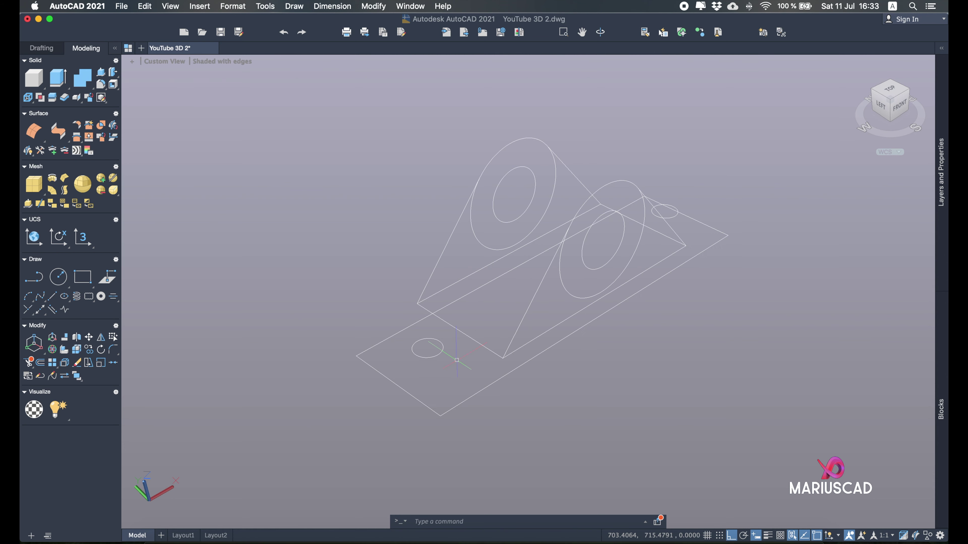
{"action": "mouse_move", "coordinate": [457, 360]}
{"action": "middle_mouse_down", "text": "shift"}
{"action": "mouse_move", "coordinate": [681, 411]}
{"action": "mouse_move", "coordinate": [596, 363]}
{"action": "mouse_move", "coordinate": [704, 417]}
{"action": "mouse_move", "coordinate": [746, 378]}
{"action": "middle_mouse_up", "text": "shift"}
{"action": "left_click", "coordinate": [766, 392]}
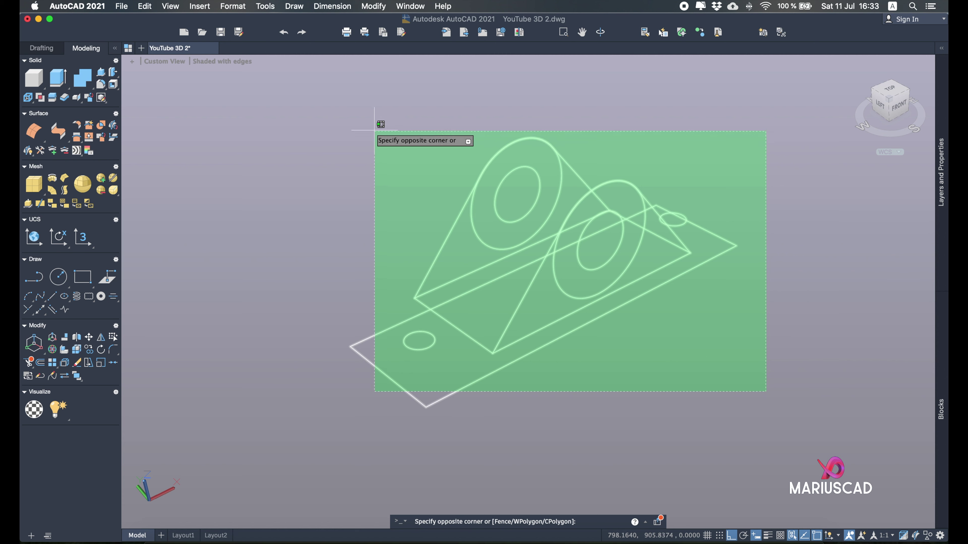
{"action": "left_click", "coordinate": [362, 124]}
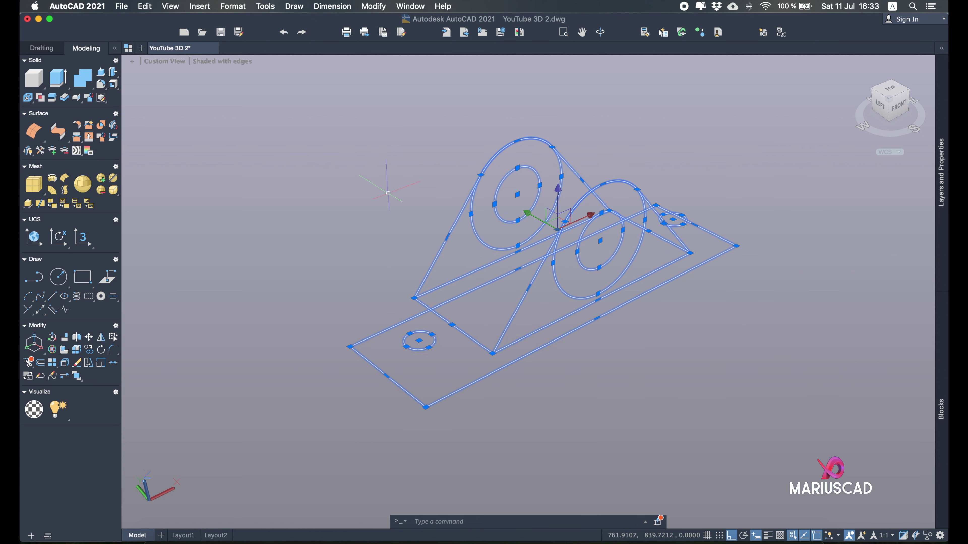
{"action": "type", "text": "m"}
{"action": "key", "text": "Return"}
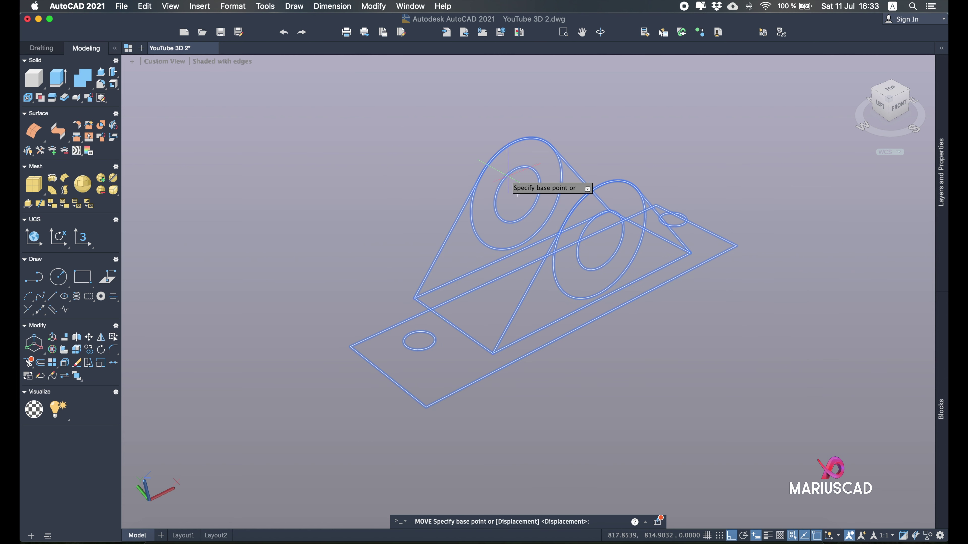
{"action": "left_click", "coordinate": [458, 121]}
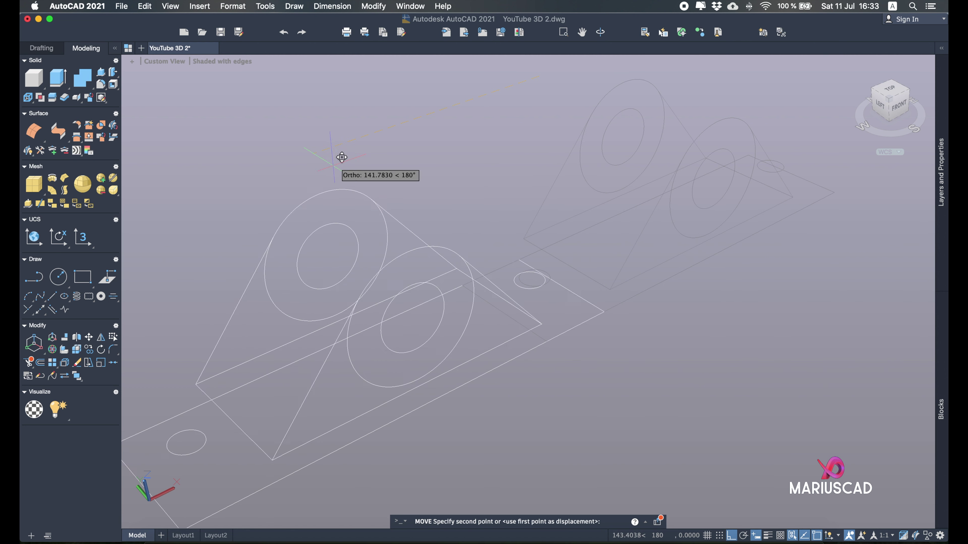
{"action": "left_click", "coordinate": [289, 182]}
{"action": "scroll", "coordinate": [550, 212], "scroll_direction": "down", "scroll_amount": 2}
- Restore the erased bracket solid with OOPS and delete all the construction outlines beside it, including the leftover small circle
{"action": "type", "text": "oops"}
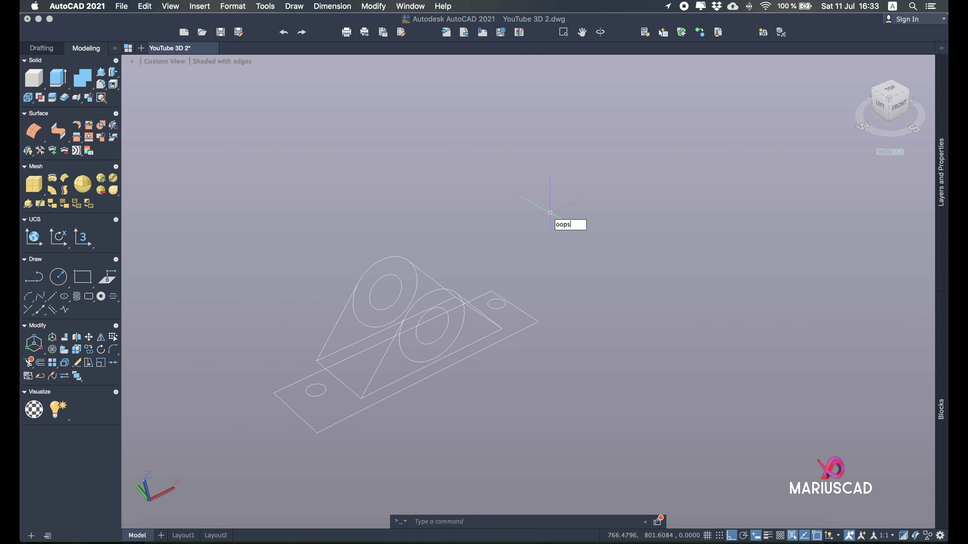
{"action": "key", "text": "Return"}
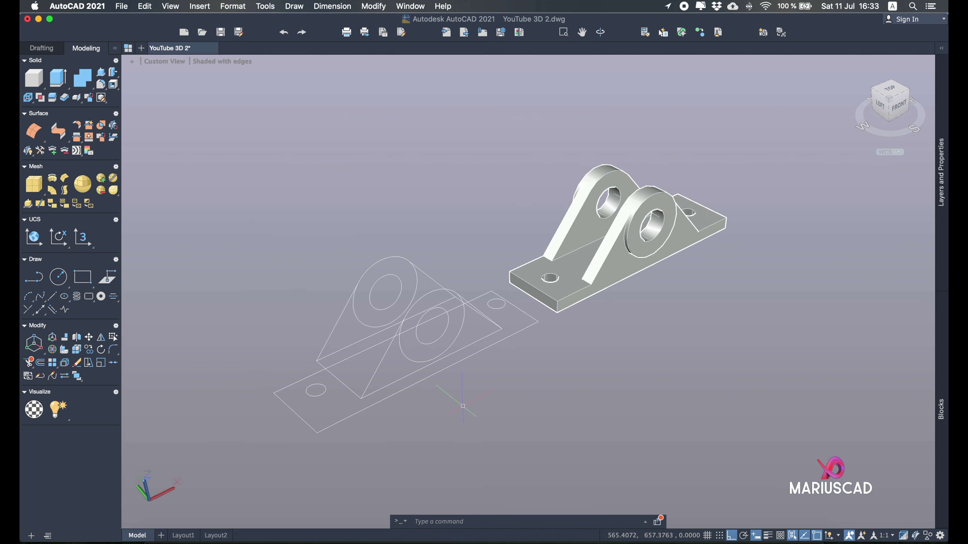
{"action": "left_click", "coordinate": [470, 407]}
{"action": "left_click", "coordinate": [301, 245]}
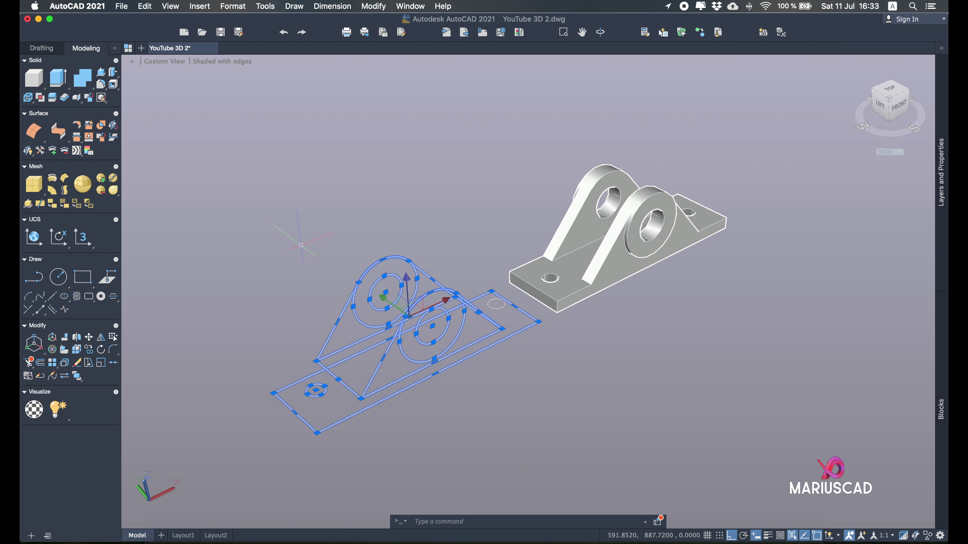
{"action": "key", "text": "Delete"}
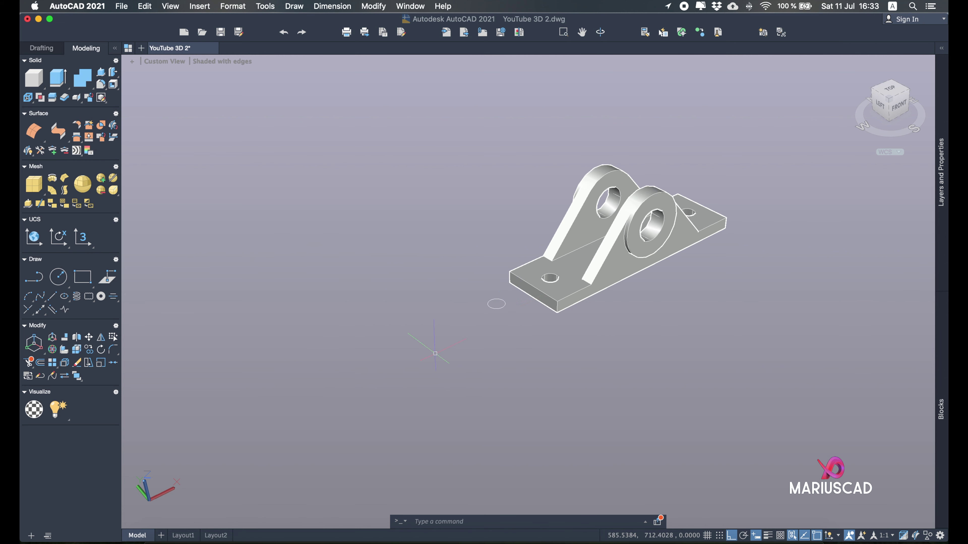
{"action": "left_click", "coordinate": [489, 306]}
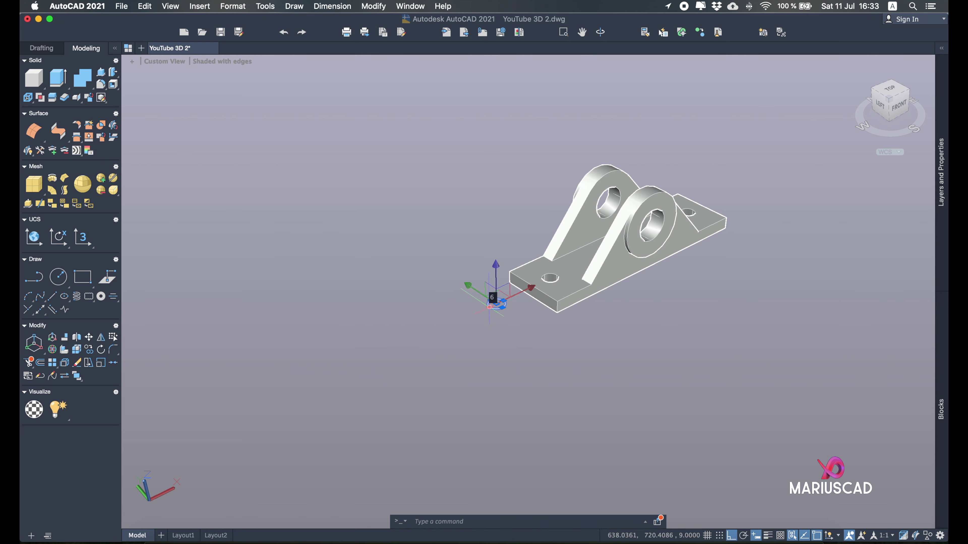
{"action": "key", "text": "Delete"}
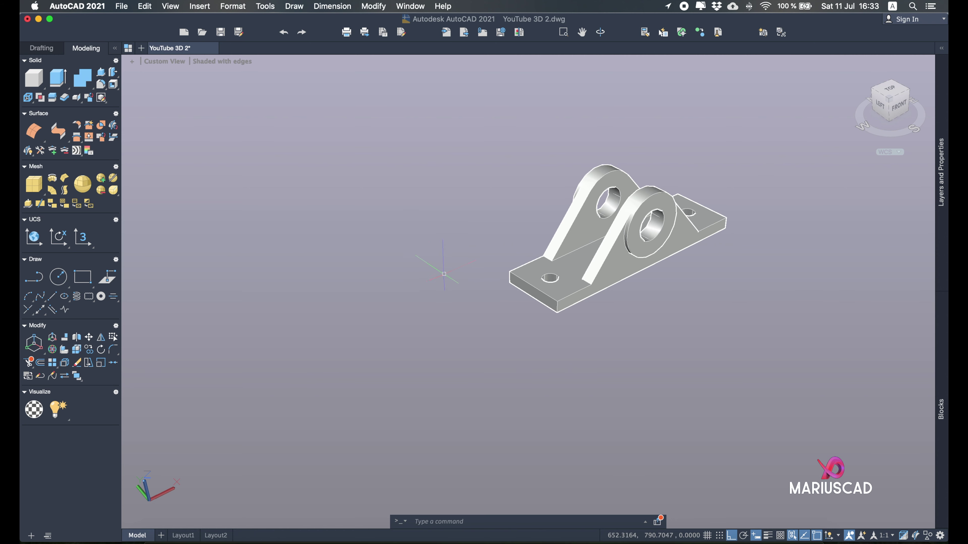
- Inspect the united bracket from the home view and from slightly rotated angles
{"action": "middle_click_drag", "start_coordinate": [701, 269], "coordinate": [670, 273], "text": "shift"}
{"action": "left_click", "coordinate": [855, 66]}
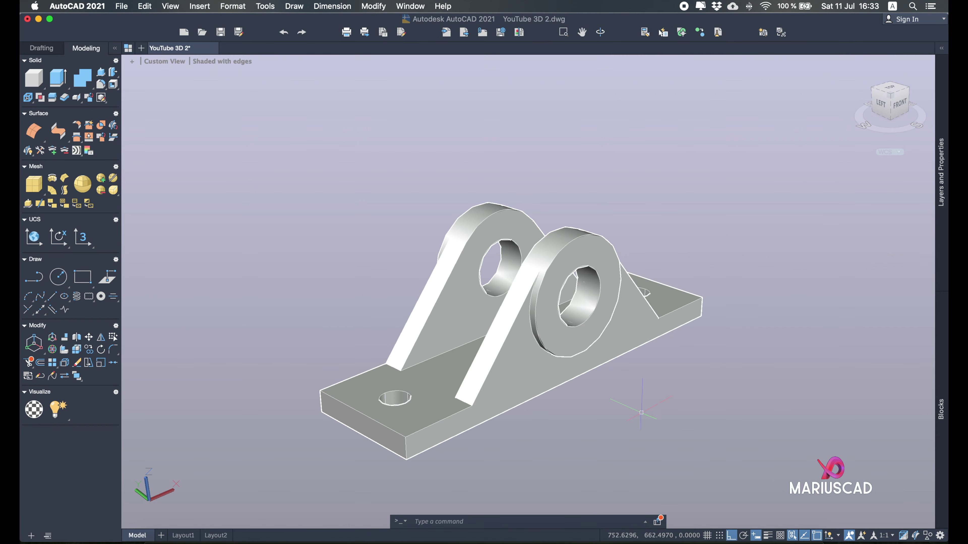
{"action": "mouse_move", "coordinate": [641, 413]}
{"action": "middle_mouse_down", "text": "shift"}
{"action": "mouse_move", "coordinate": [610, 381]}
{"action": "mouse_move", "coordinate": [539, 419]}
{"action": "mouse_move", "coordinate": [590, 421]}
{"action": "mouse_move", "coordinate": [644, 394]}
{"action": "middle_mouse_up", "text": "shift"}
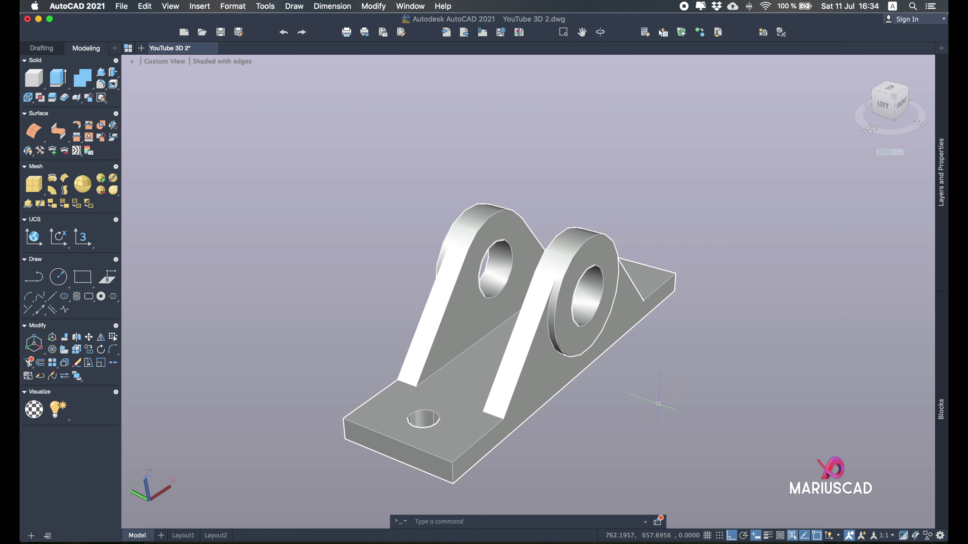